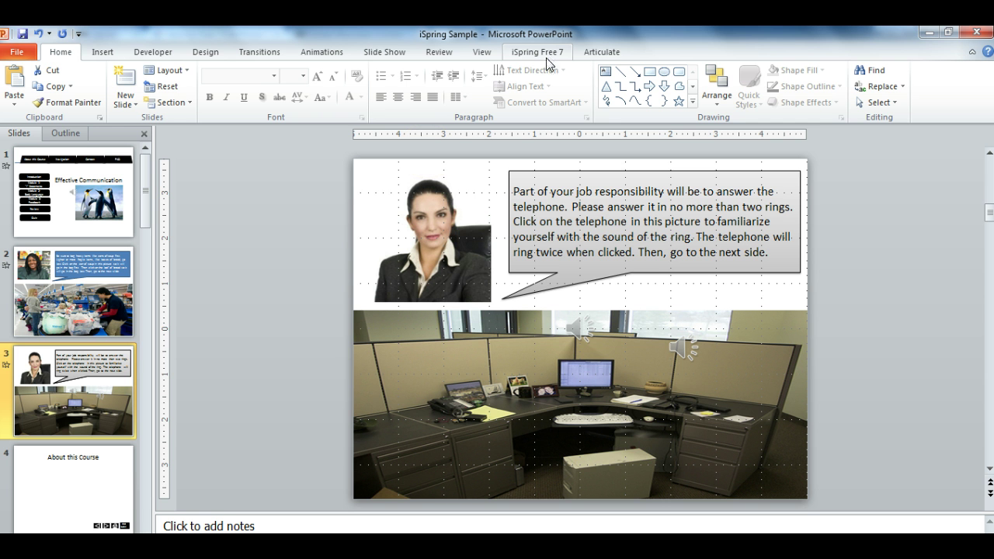
# Switch to the iSpring Free 7 download page in Chrome and focus the email address field.
pyautogui.hotkey('alt', 'Tab')
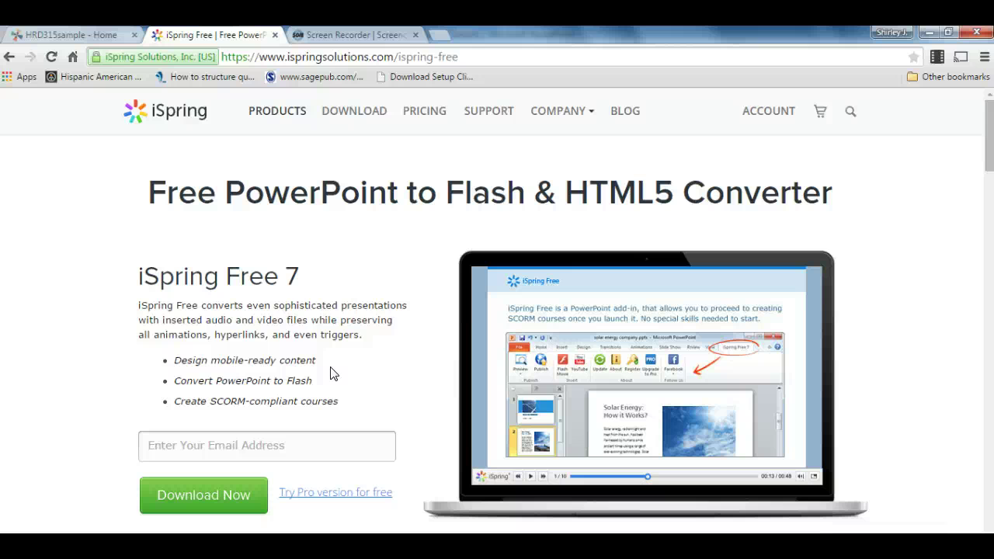
pyautogui.click(262, 444)
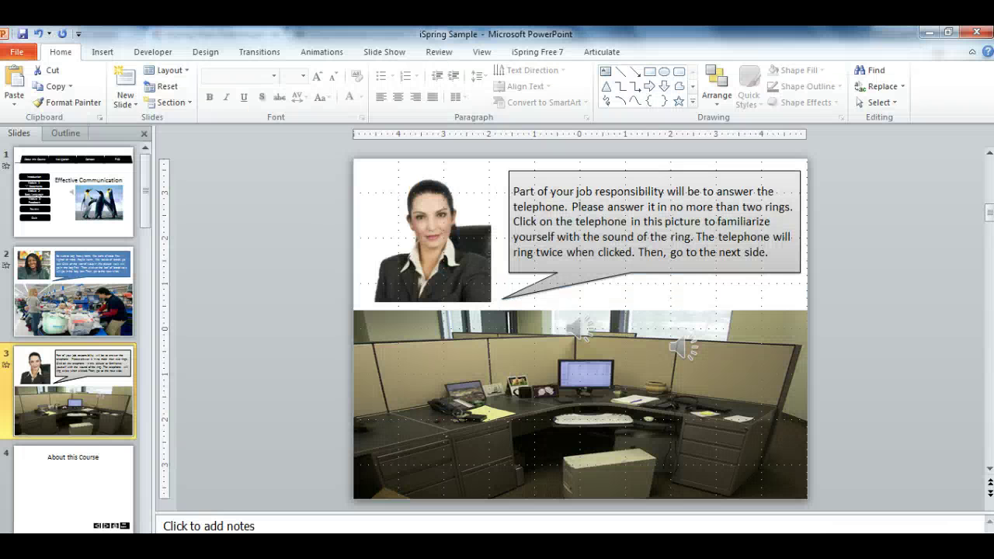
# Review slide 1, slide 2 (grocery bagging) and slide 3 (telephone), then return to slide 1.
pyautogui.click(85, 198)
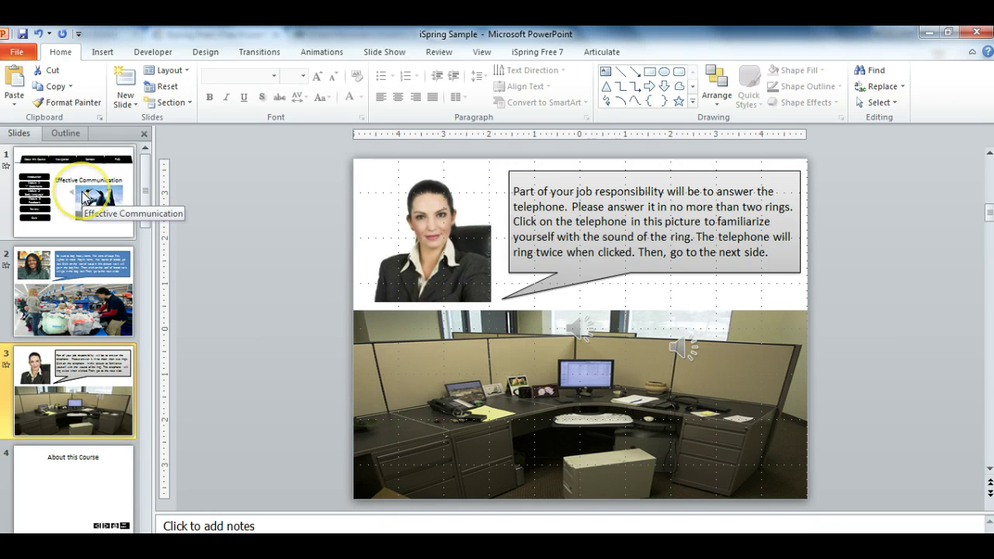
pyautogui.click(84, 197)
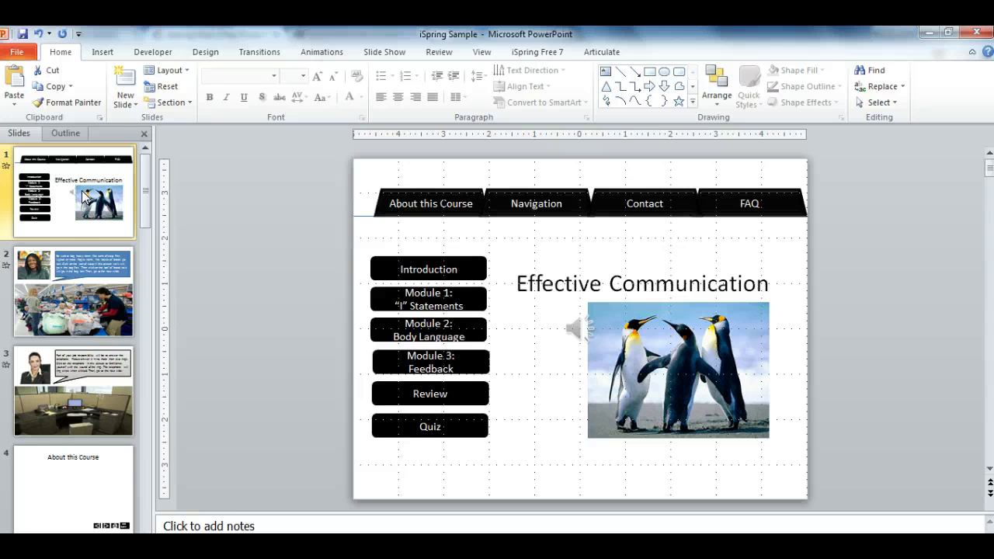
pyautogui.click(78, 276)
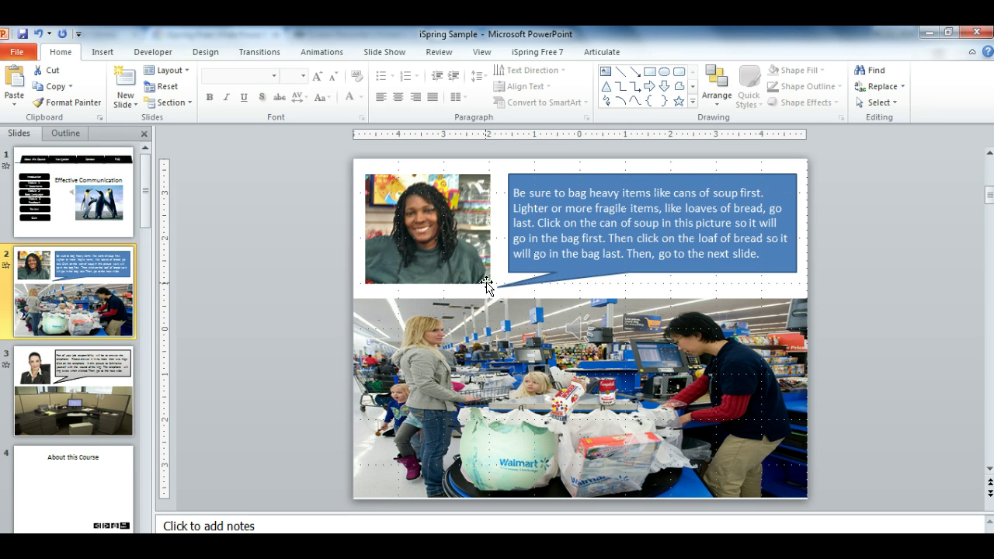
pyautogui.click(88, 398)
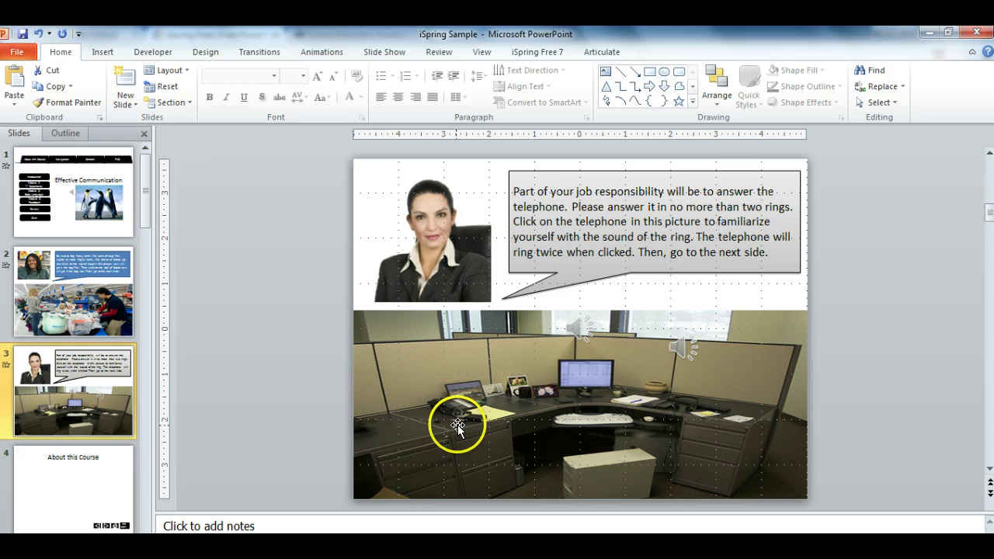
pyautogui.click(80, 208)
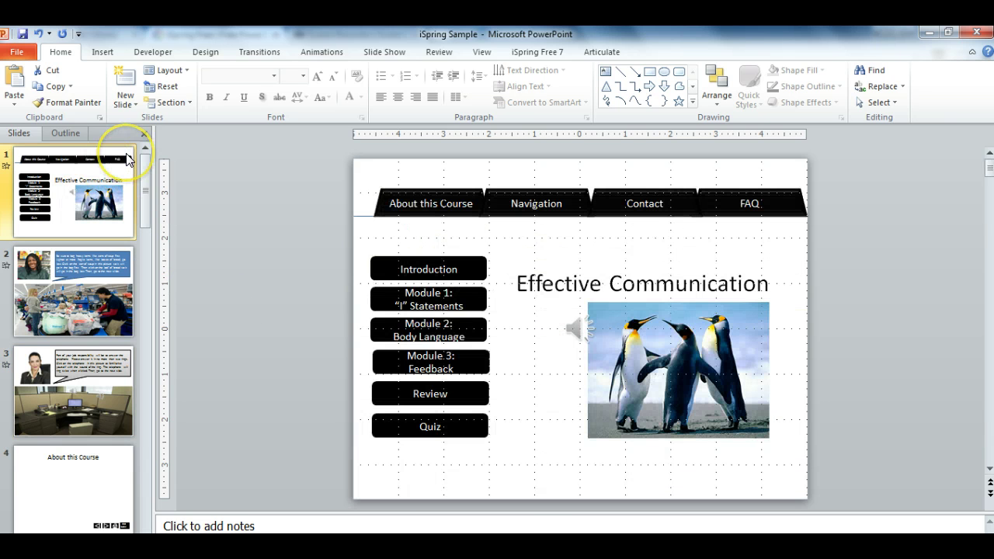
# Publish all slides with iSpring Free 7 as Desktop (Flash), choosing Desktop as the output folder.
pyautogui.click(552, 52)
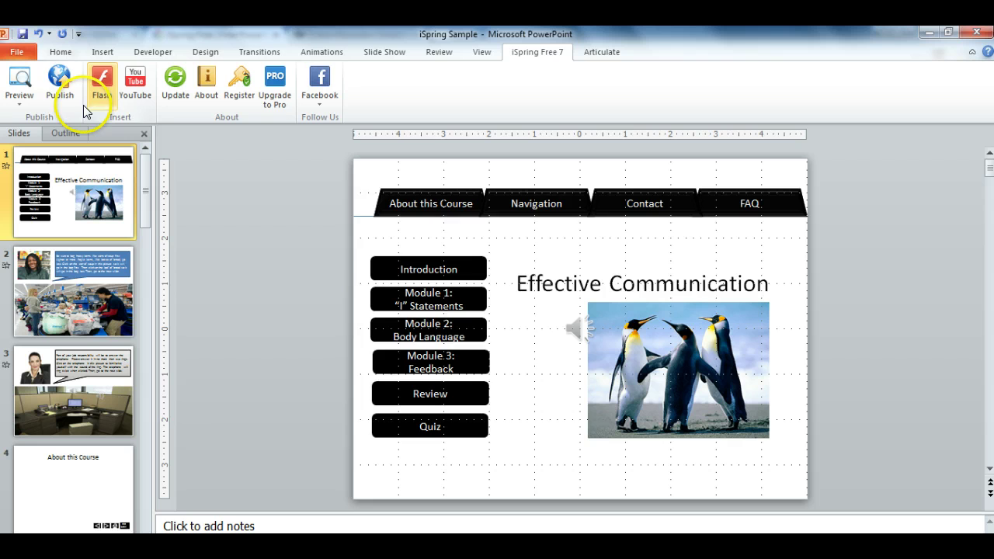
pyautogui.click(60, 90)
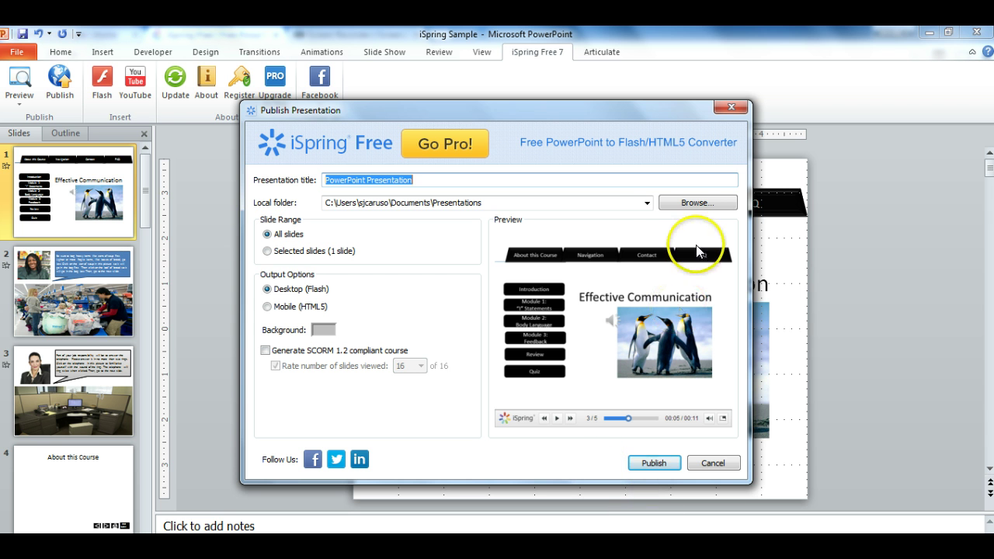
pyautogui.click(647, 205)
pyautogui.click(646, 203)
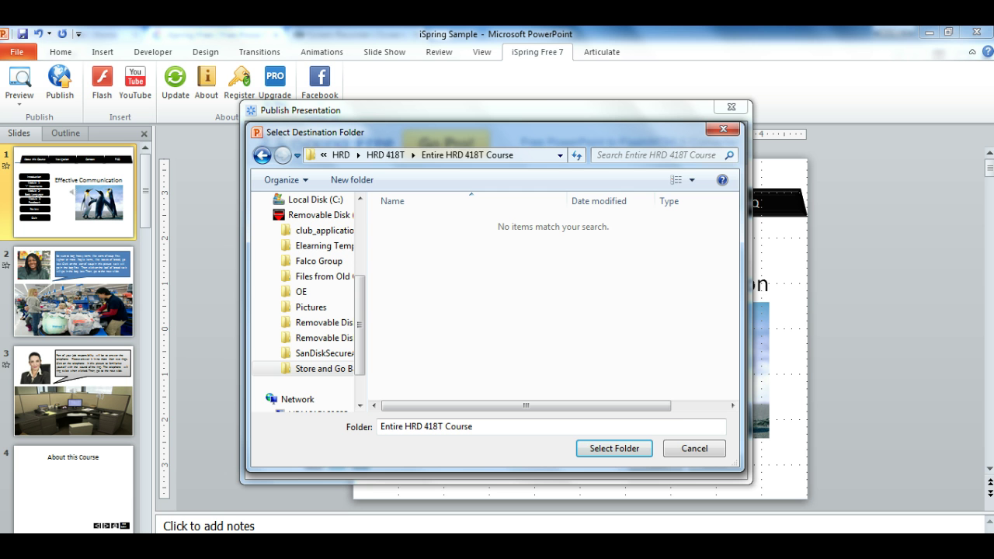
pyautogui.click(555, 156)
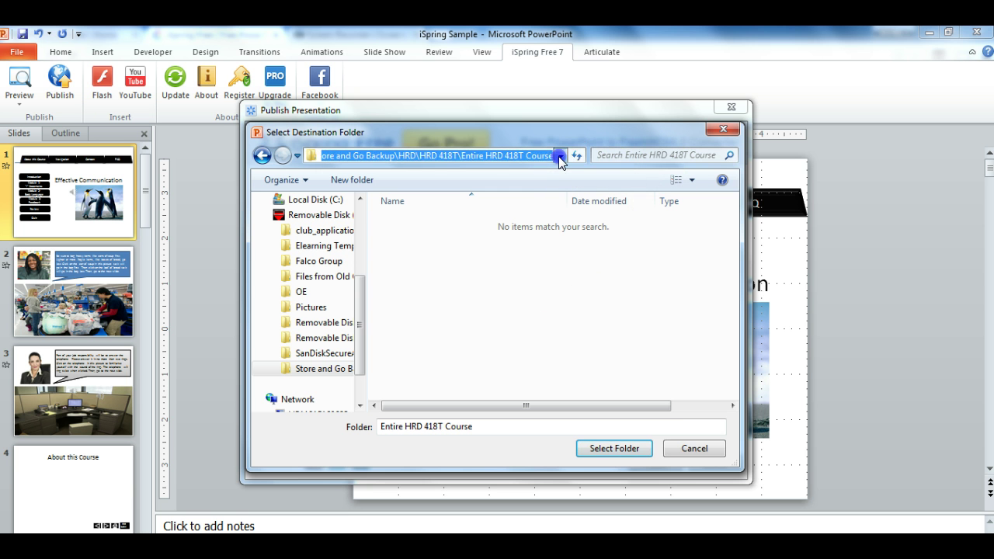
pyautogui.click(560, 158)
pyautogui.click(496, 184)
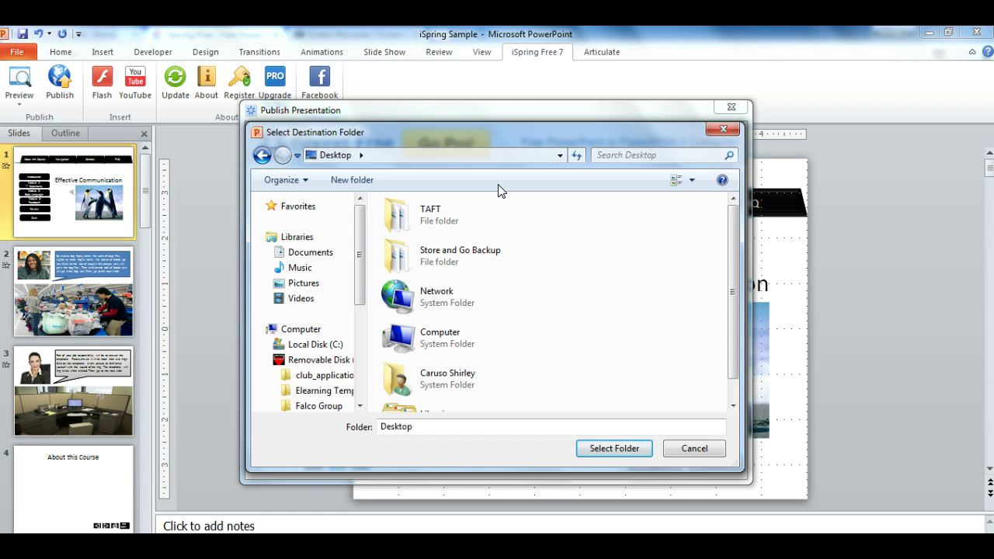
pyautogui.click(599, 450)
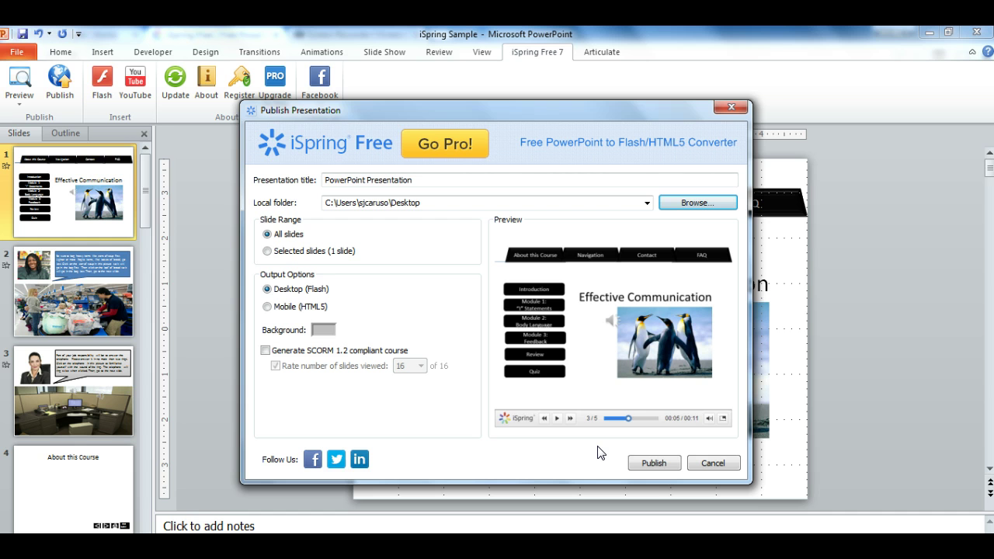
pyautogui.click(650, 462)
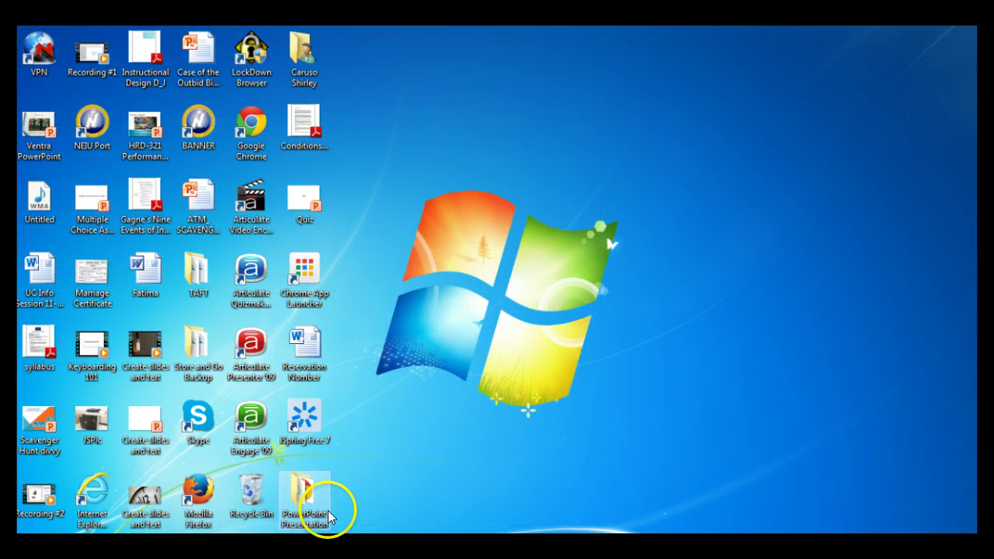
# Locate the new PowerPoint Presentation folder among the desktop icons.
pyautogui.click(307, 509)
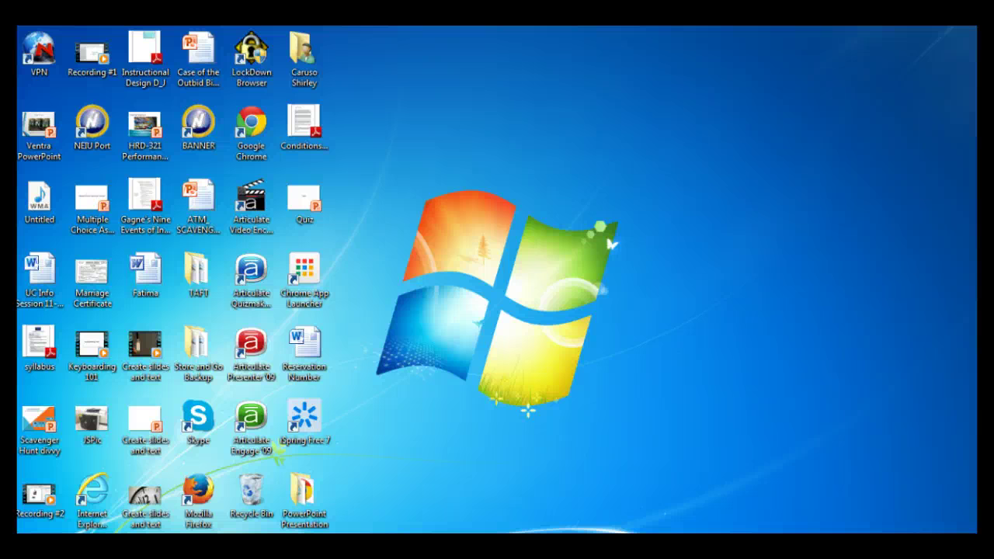
# Add a page named 'Sample iSpring' to the HRD315sample wiki.
pyautogui.moveTo(295, 544)
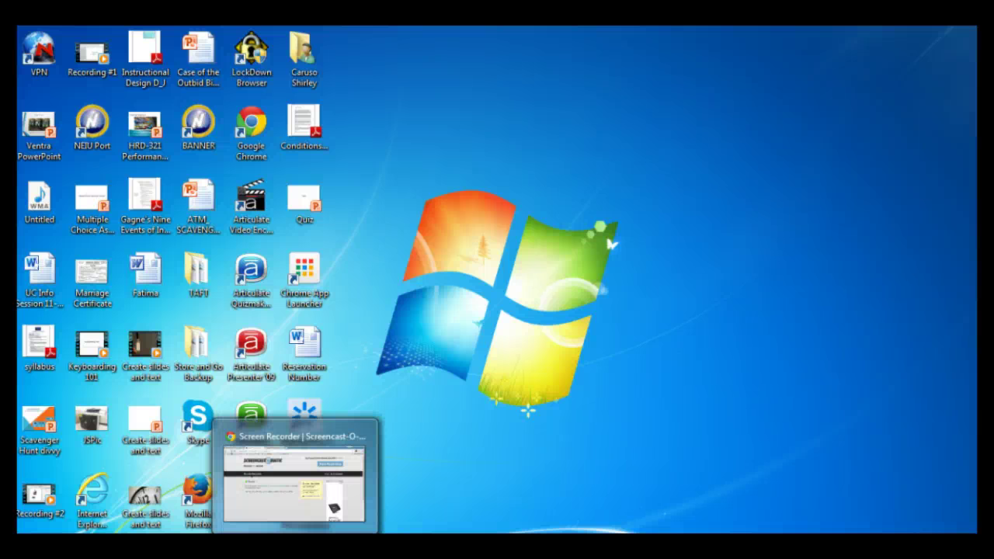
pyautogui.click(295, 481)
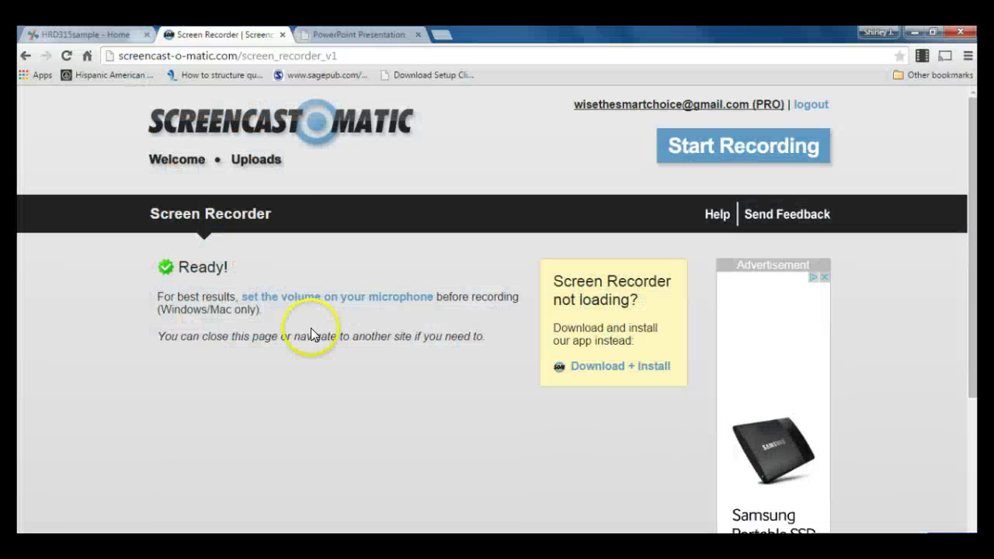
pyautogui.click(103, 37)
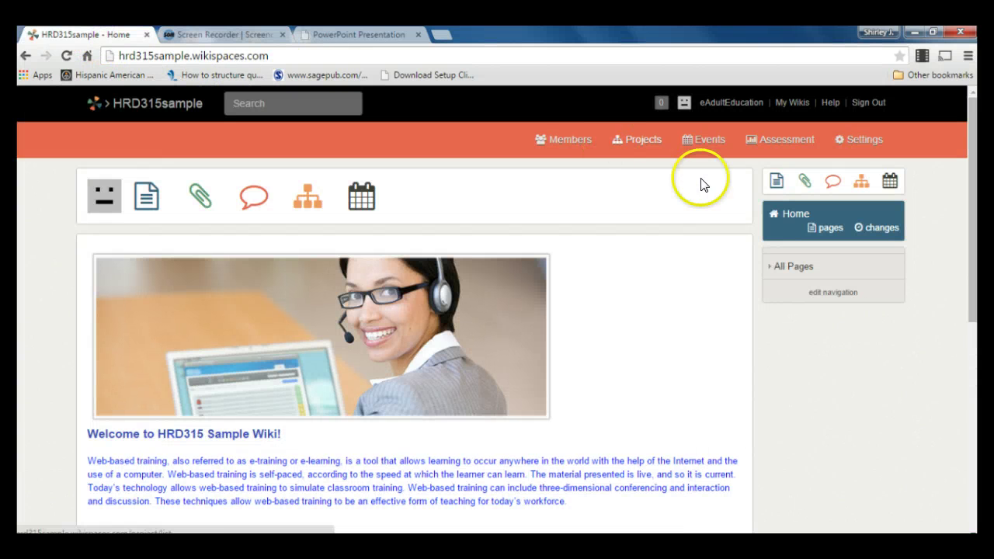
pyautogui.click(777, 182)
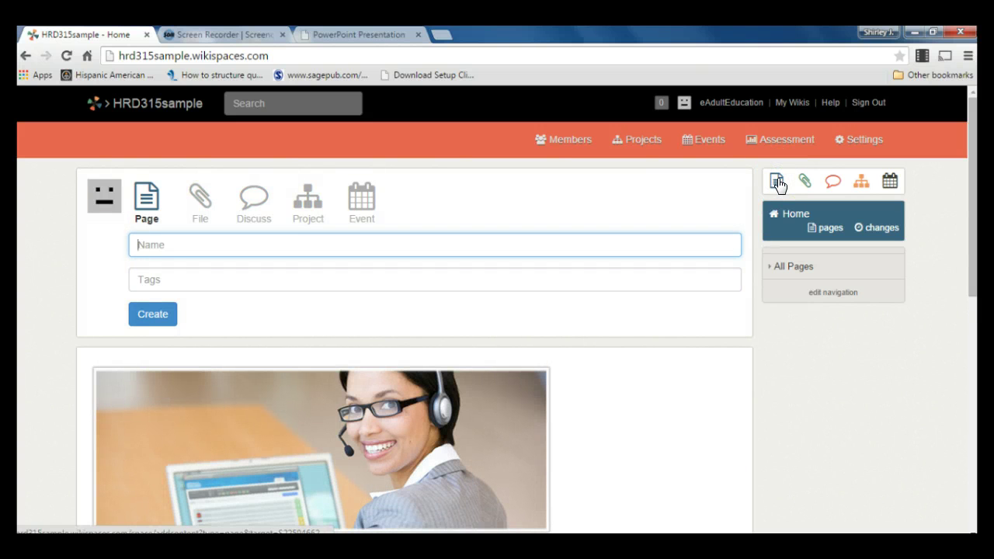
pyautogui.write('Samp')
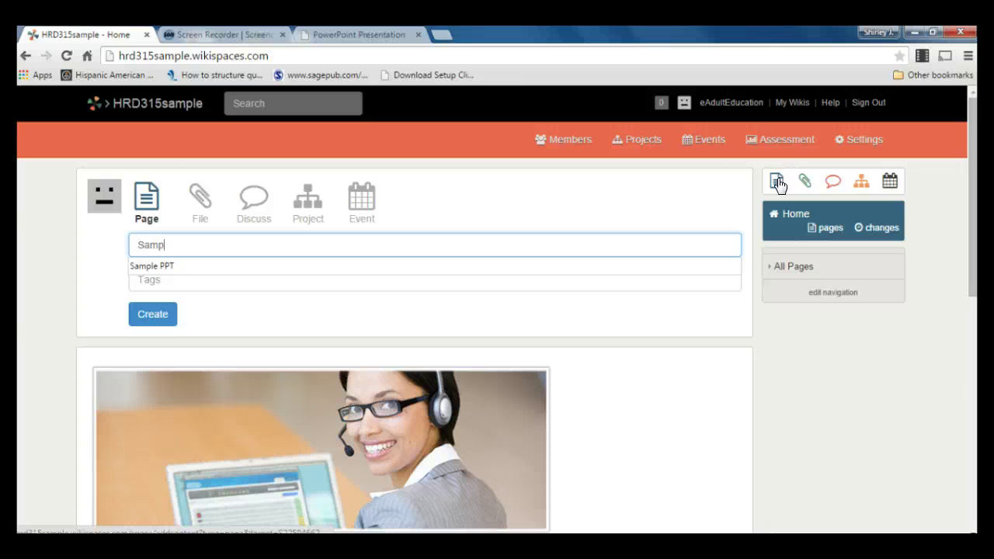
pyautogui.write('le iSpring')
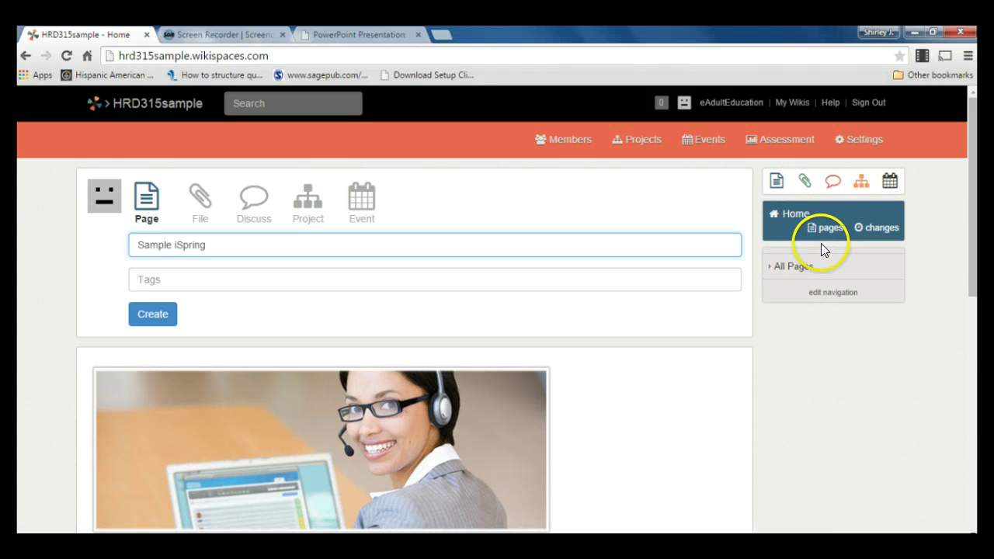
pyautogui.click(159, 312)
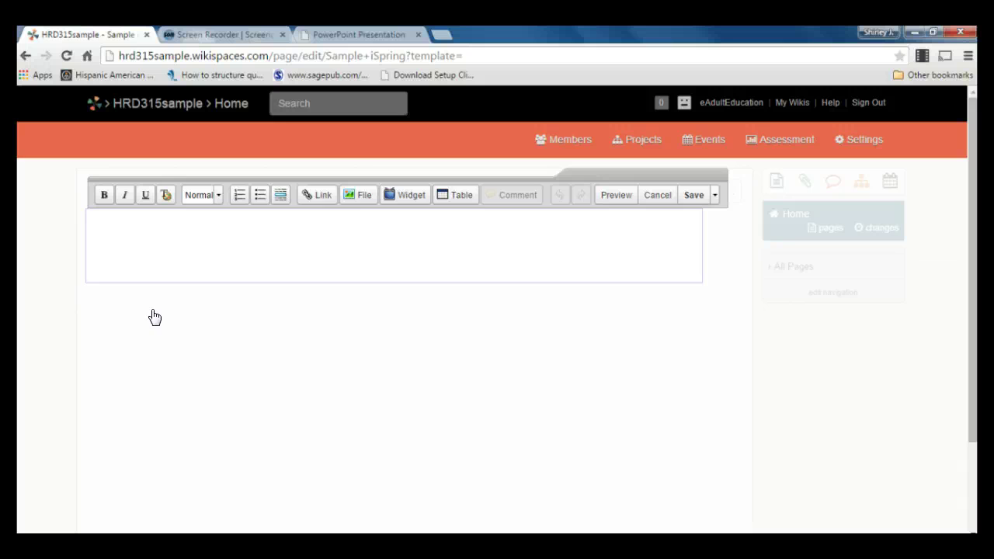
# Start a file upload and open the PowerPoint Presentation folder on the Desktop.
pyautogui.click(356, 195)
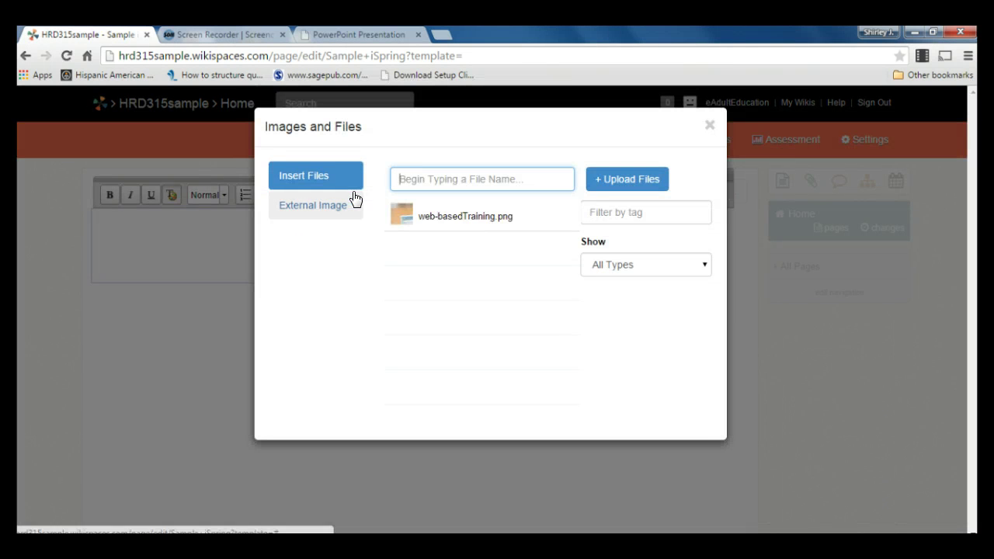
pyautogui.click(622, 181)
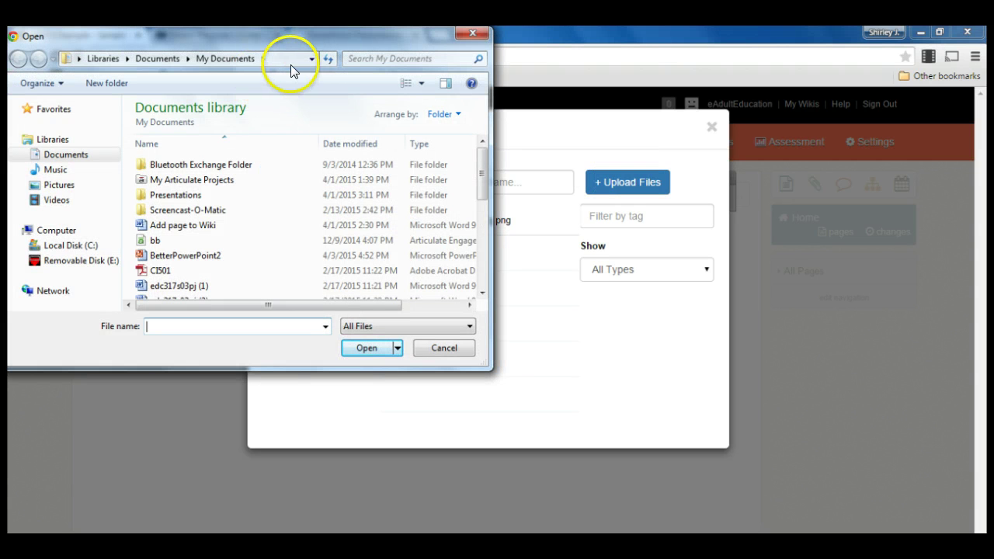
pyautogui.click(79, 60)
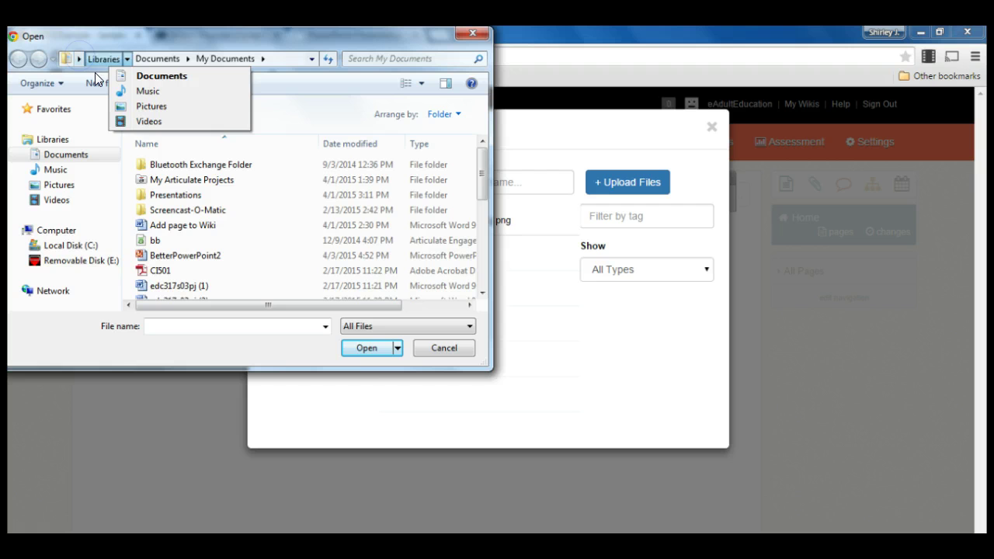
pyautogui.click(76, 74)
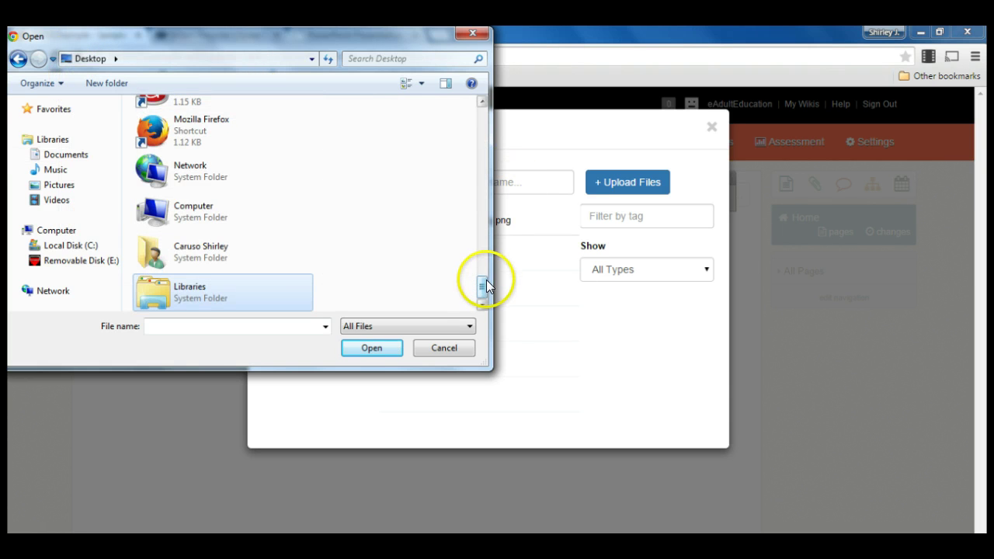
pyautogui.moveTo(483, 284); pyautogui.dragTo(479, 111)
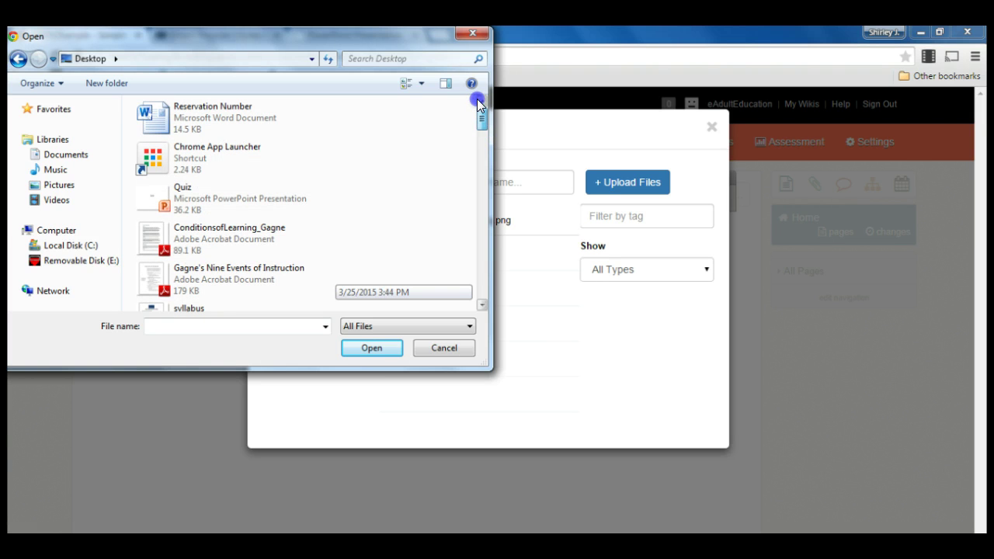
pyautogui.click(329, 151)
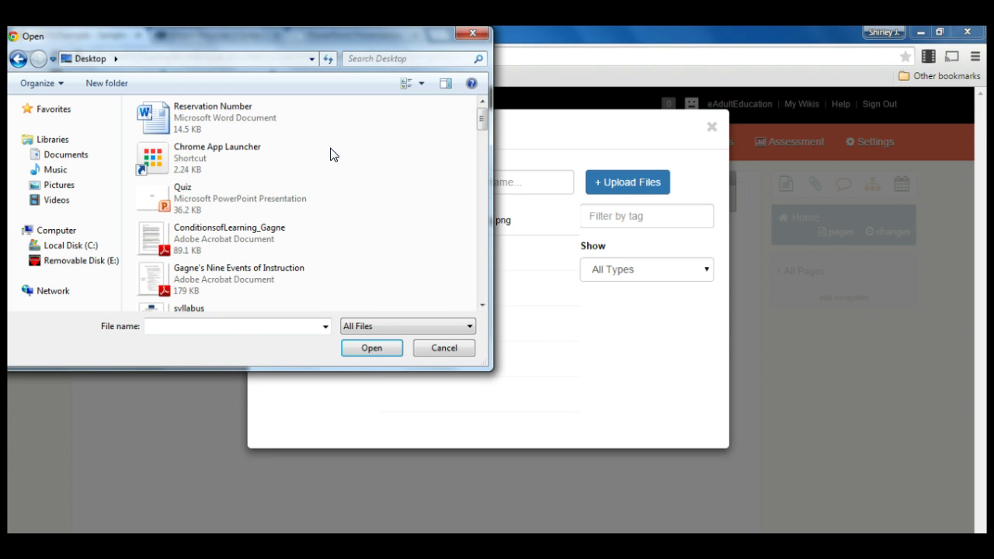
pyautogui.click(267, 167)
pyautogui.press('Down')
pyautogui.press('Down')
pyautogui.press('Down')
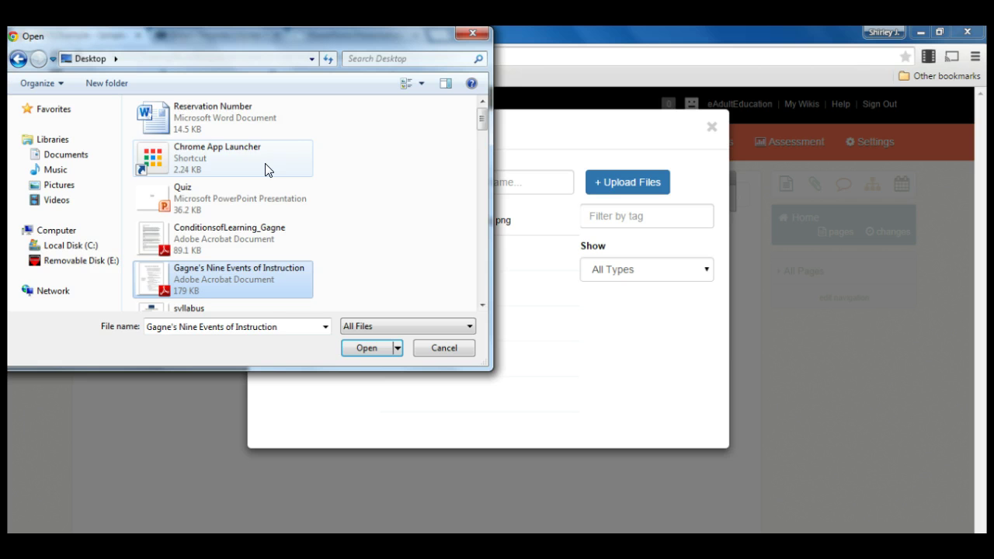
pyautogui.press('Down')
pyautogui.press('Down')
pyautogui.press('Down')
pyautogui.press('Down')
pyautogui.press('Down')
pyautogui.press('Down')
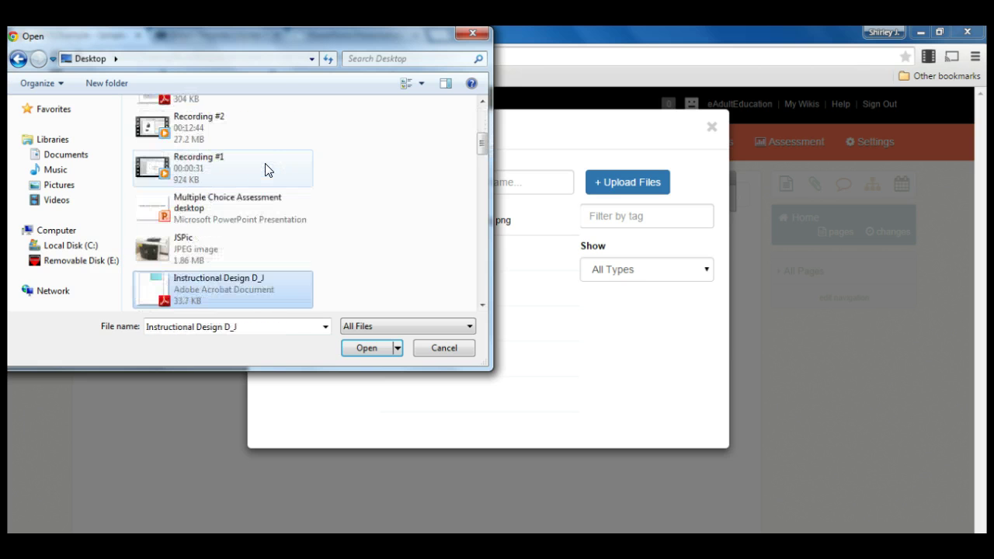
pyautogui.press('Down')
pyautogui.press('Down')
pyautogui.press('Down')
pyautogui.press('Down')
pyautogui.press('Down')
pyautogui.press('Down')
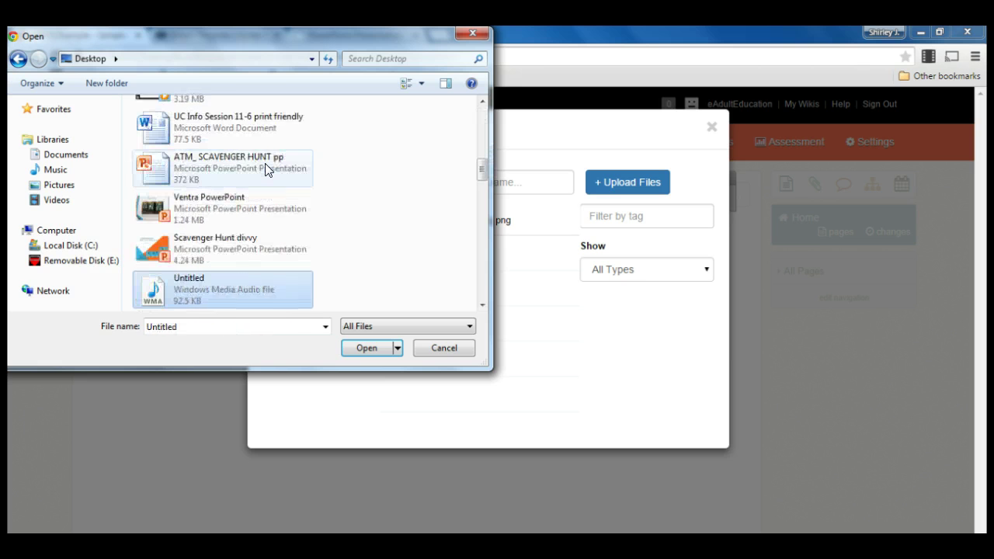
pyautogui.press('Down')
pyautogui.press('Down')
pyautogui.press('Down')
pyautogui.press('Down')
pyautogui.press('Down')
pyautogui.press('Down')
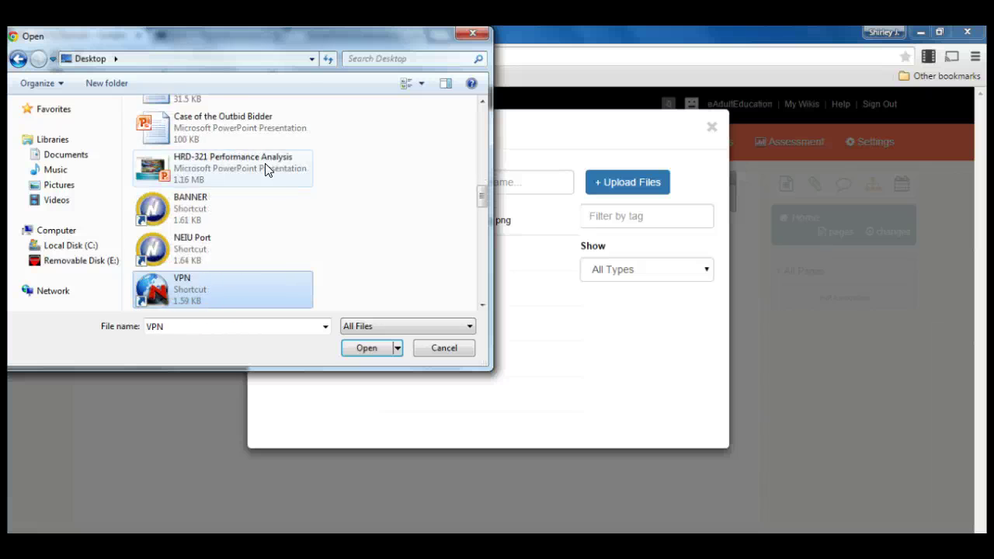
pyautogui.press('Down')
pyautogui.press('Down')
pyautogui.press('Down')
pyautogui.press('Down')
pyautogui.press('Down')
pyautogui.press('Down')
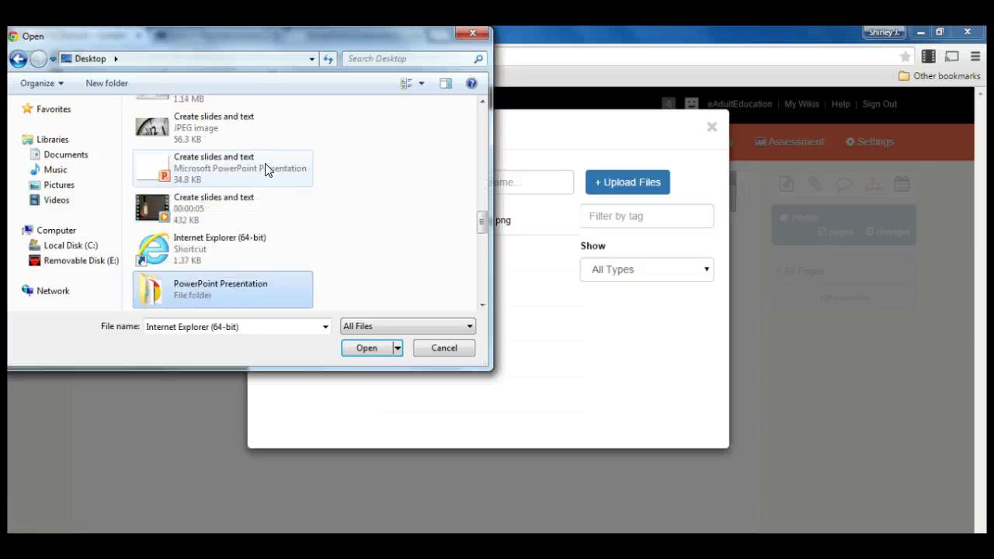
pyautogui.press('Down')
pyautogui.press('Down')
pyautogui.press('Up')
pyautogui.press('Up')
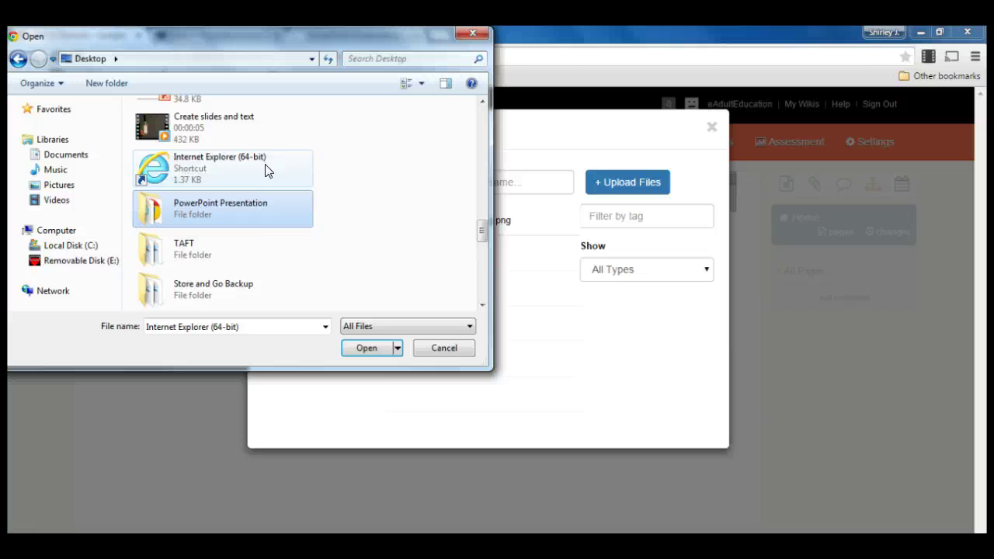
pyautogui.doubleClick(284, 215)
# Upload data, index.html and PowerPoint Presentation.swf, then close the Images and Files window.
pyautogui.click(130, 182)
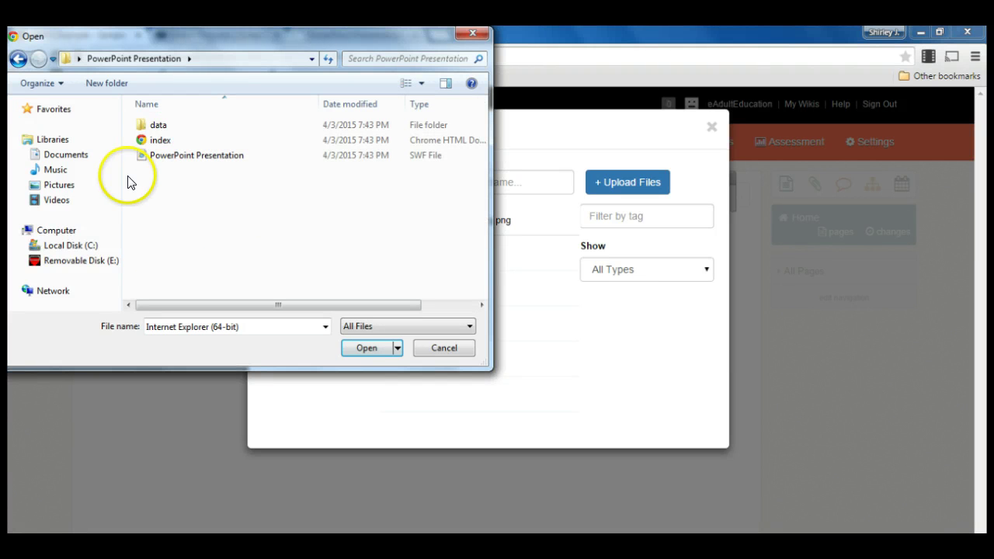
pyautogui.moveTo(169, 184); pyautogui.dragTo(260, 100)
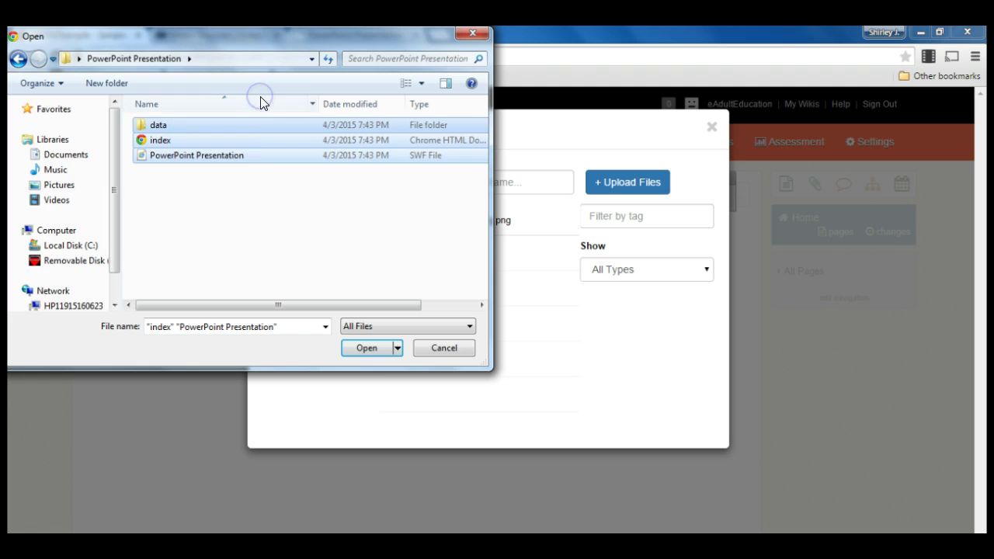
pyautogui.click(366, 348)
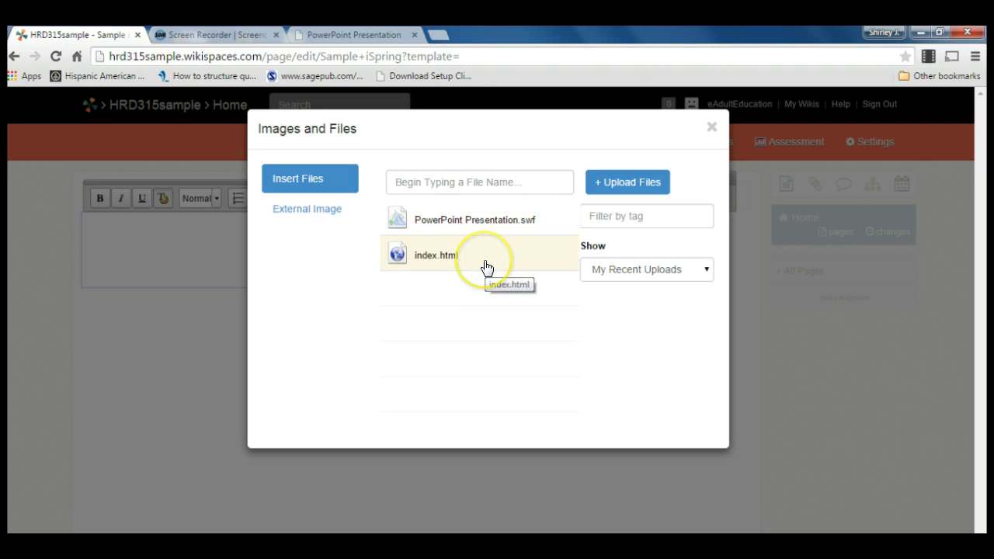
pyautogui.click(709, 132)
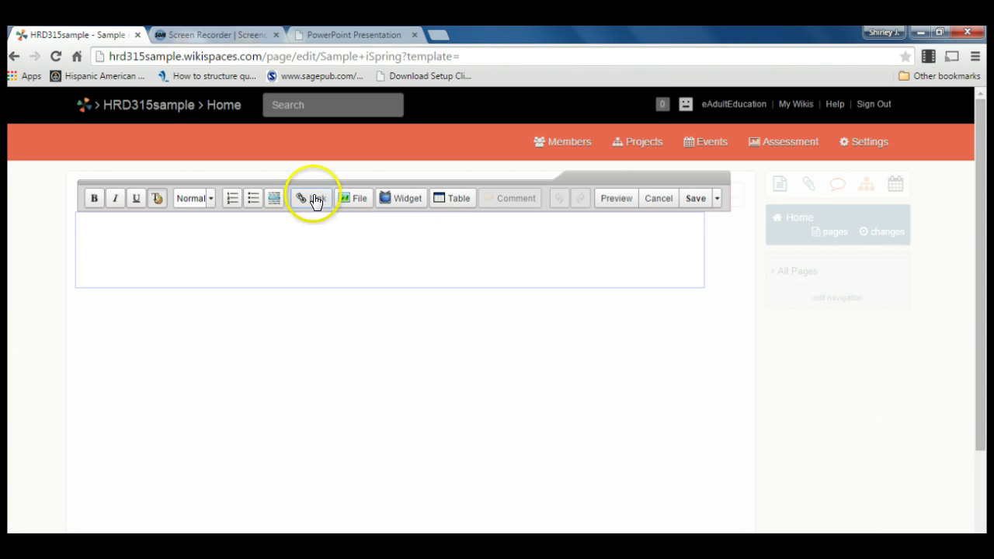
# Type 'Please take this tutorial and the assessment. When you are finished please......' in the editor.
pyautogui.click(220, 249)
pyautogui.moveTo(378, 547)
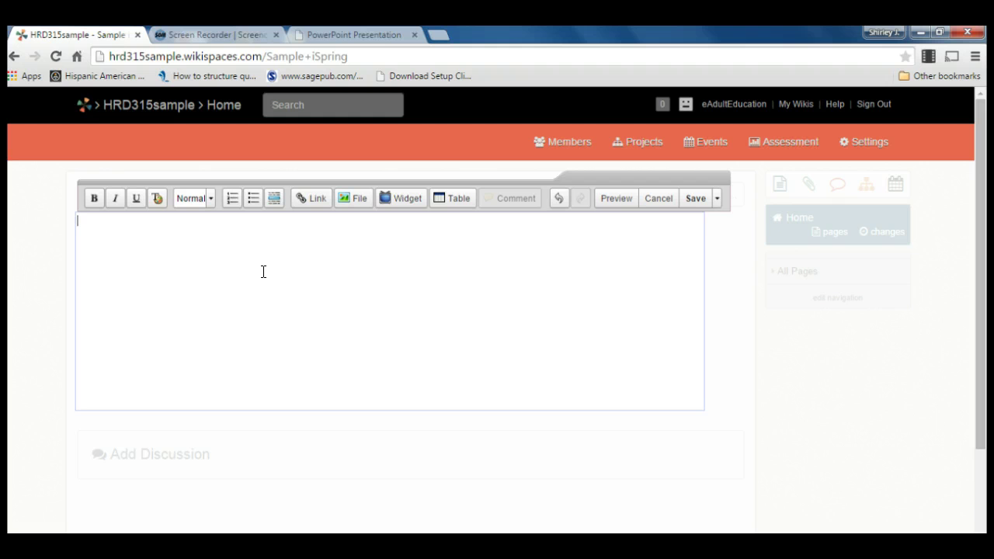
pyautogui.write('lease take this tutori')
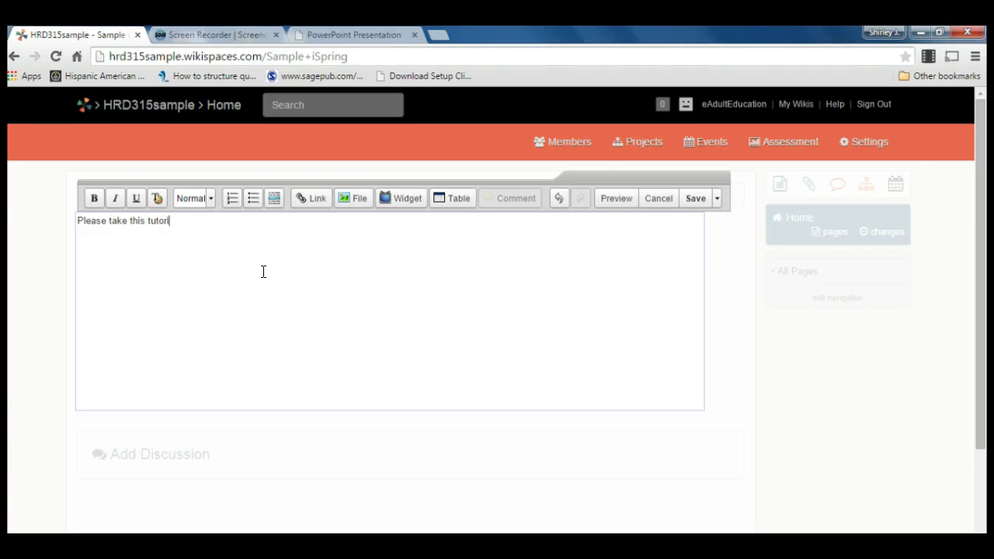
pyautogui.write('and the assemen')
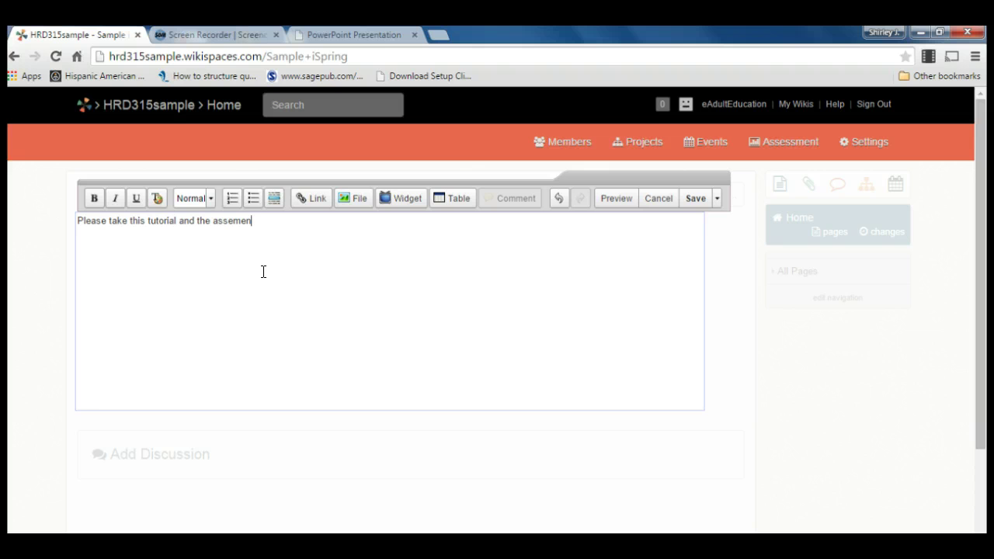
pyautogui.press('BackSpace')
pyautogui.press('BackSpace')
pyautogui.write('ment. When you are')
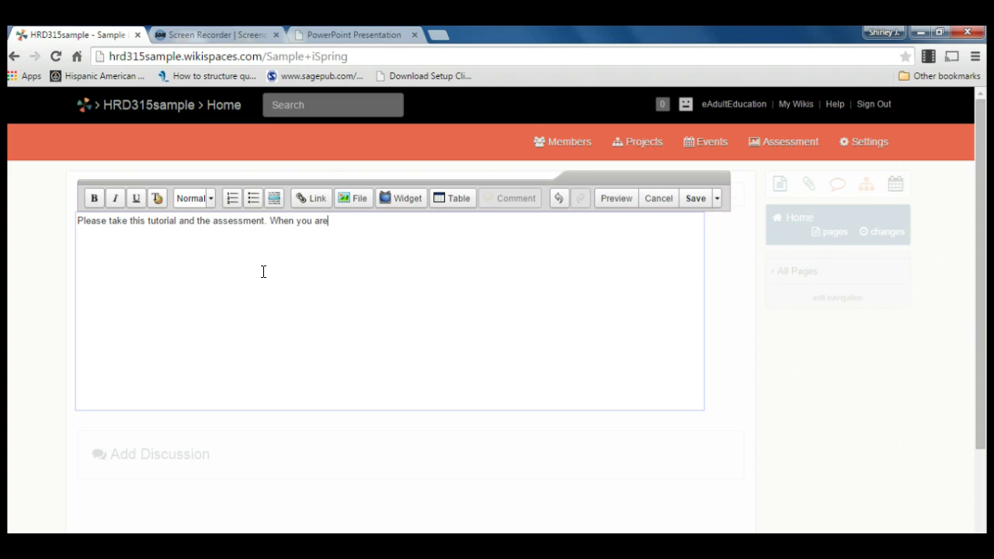
pyautogui.write(' finished please......')
# Make the directions line bold and bring up the uploaded images and files list.
pyautogui.click(419, 221)
pyautogui.moveTo(419, 221); pyautogui.dragTo(44, 222)
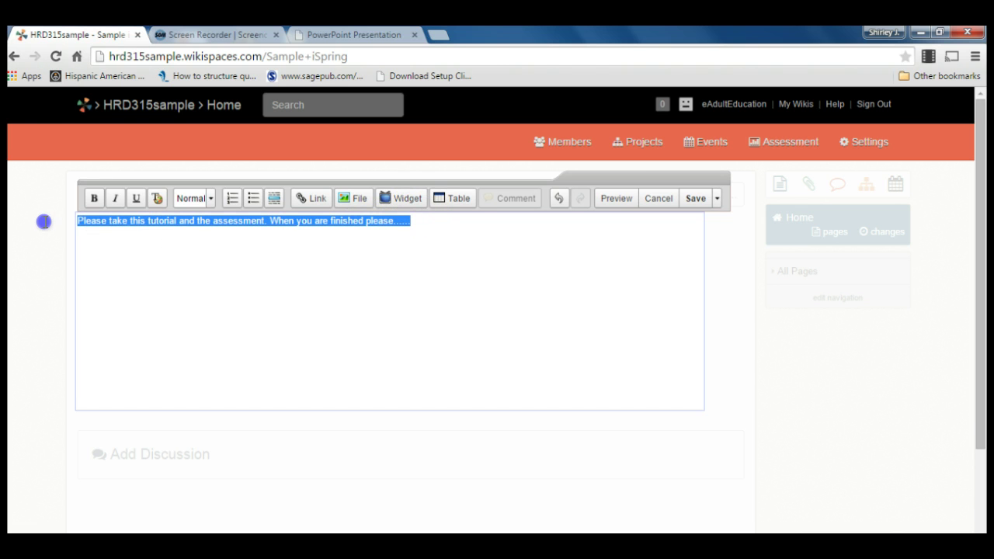
pyautogui.click(94, 198)
pyautogui.click(408, 260)
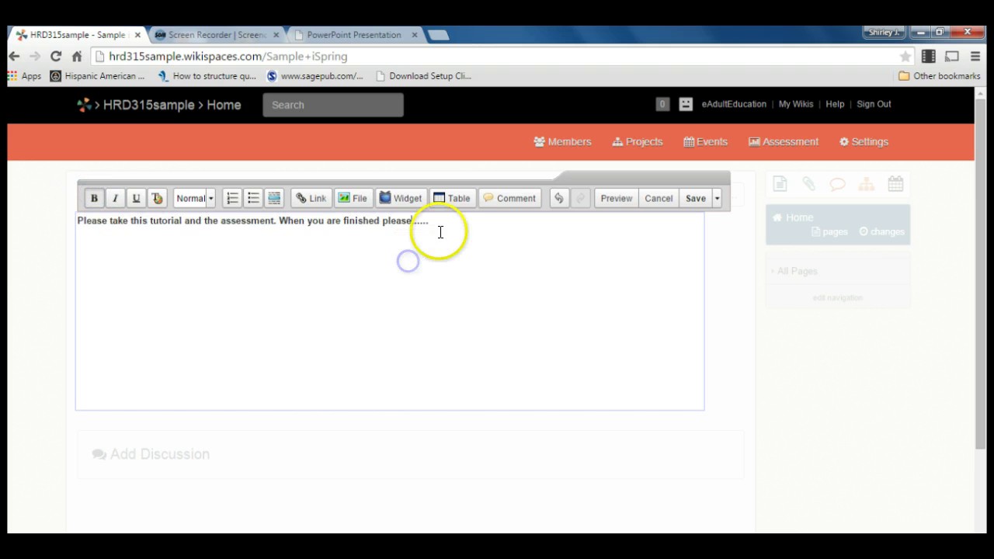
pyautogui.click(443, 223)
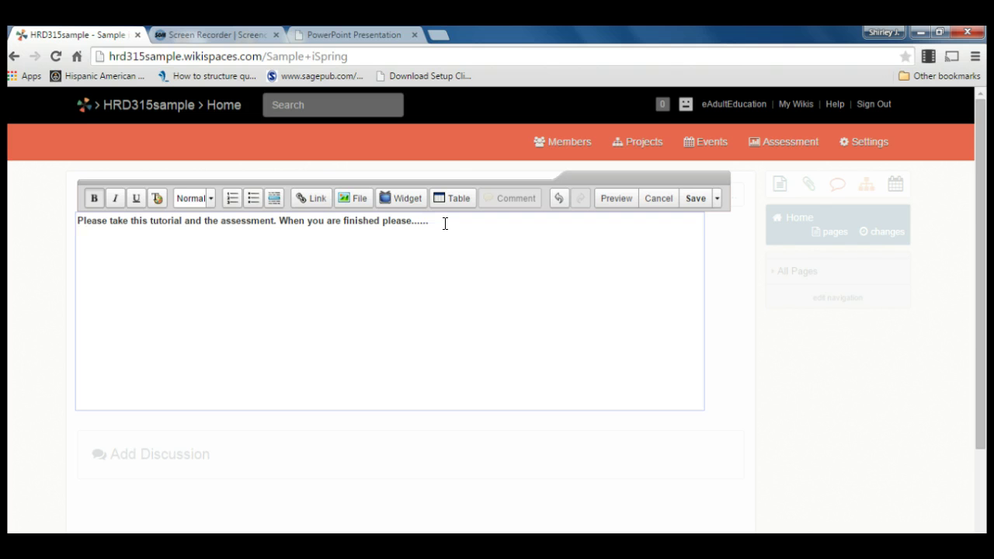
pyautogui.click(355, 196)
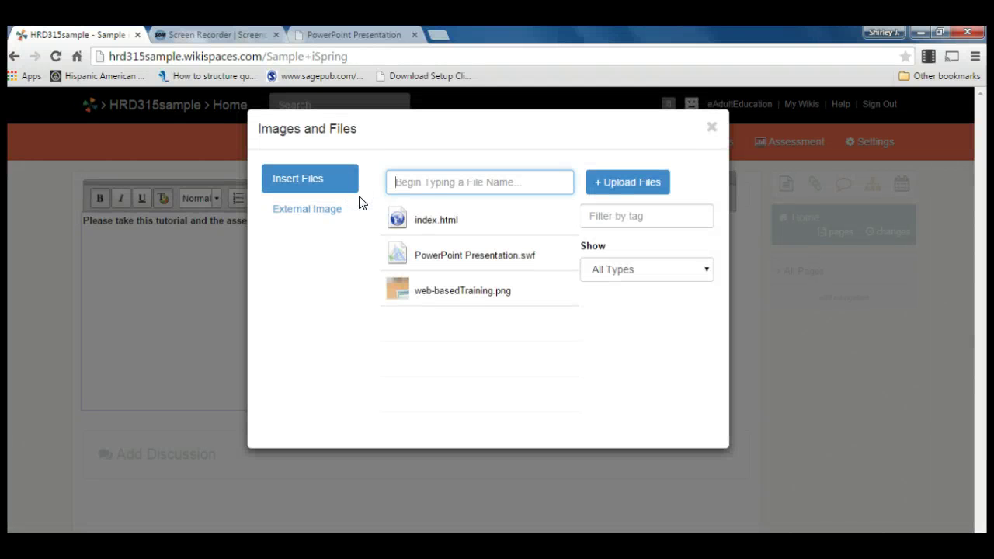
# Insert PowerPoint Presentation.swf, make it wider and taller, centre it, and save the page.
pyautogui.click(512, 258)
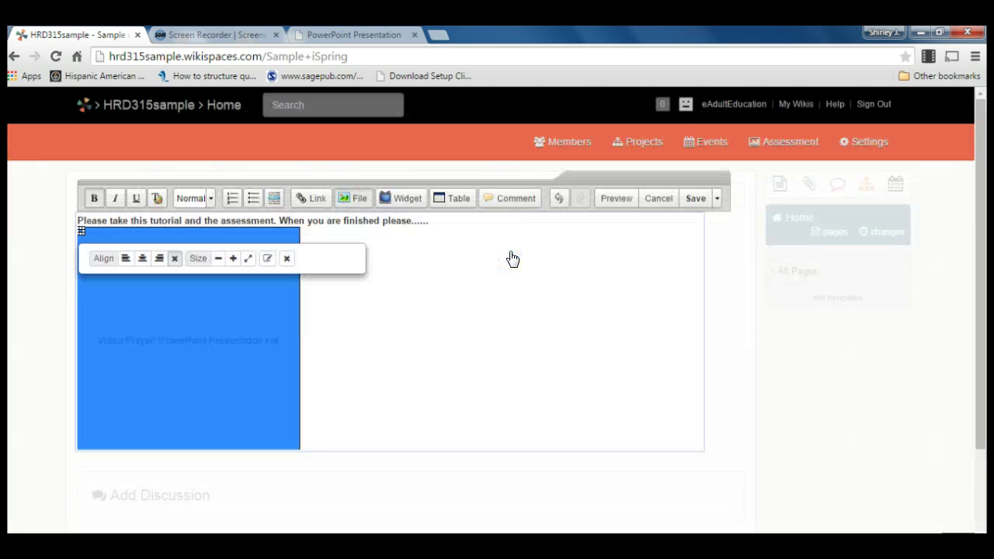
pyautogui.click(286, 311)
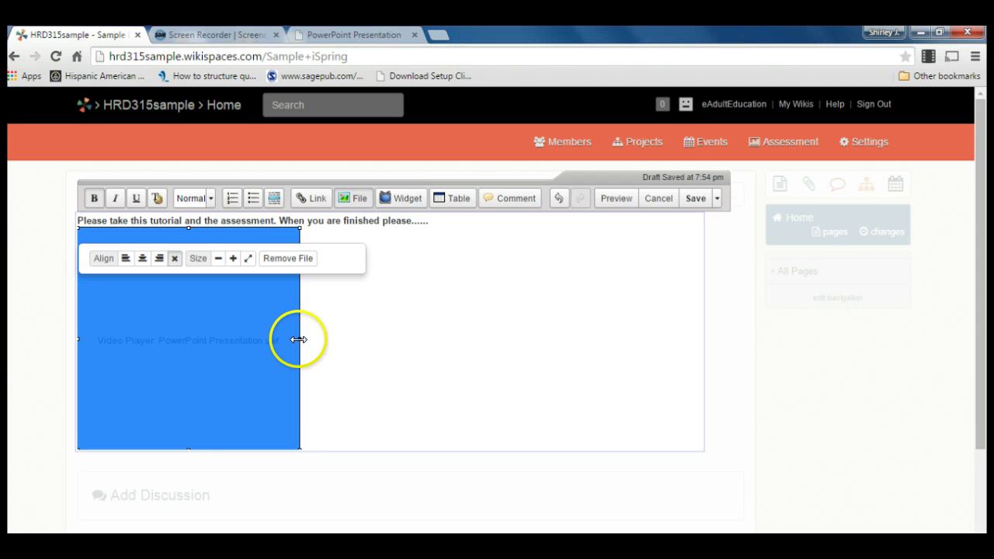
pyautogui.moveTo(300, 337); pyautogui.dragTo(472, 359)
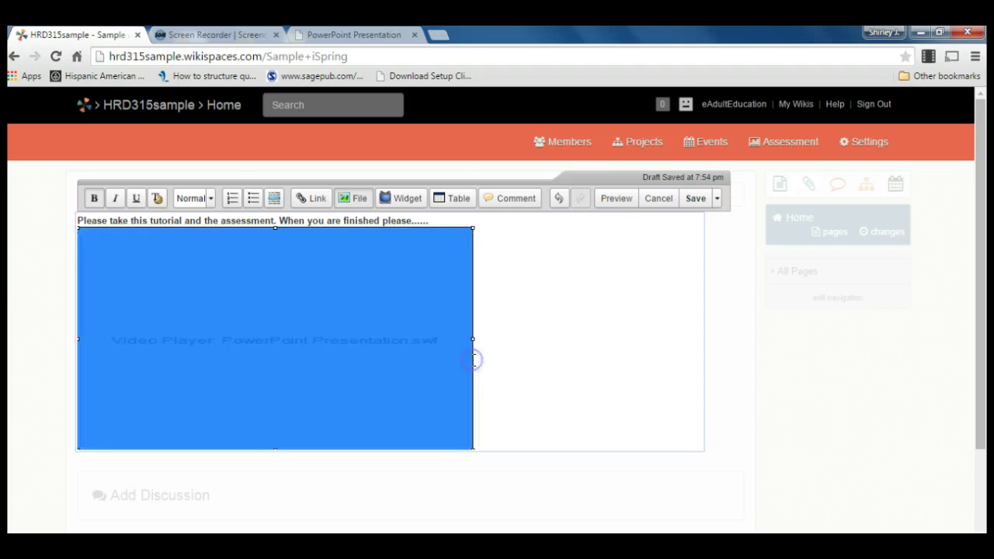
pyautogui.click(510, 380)
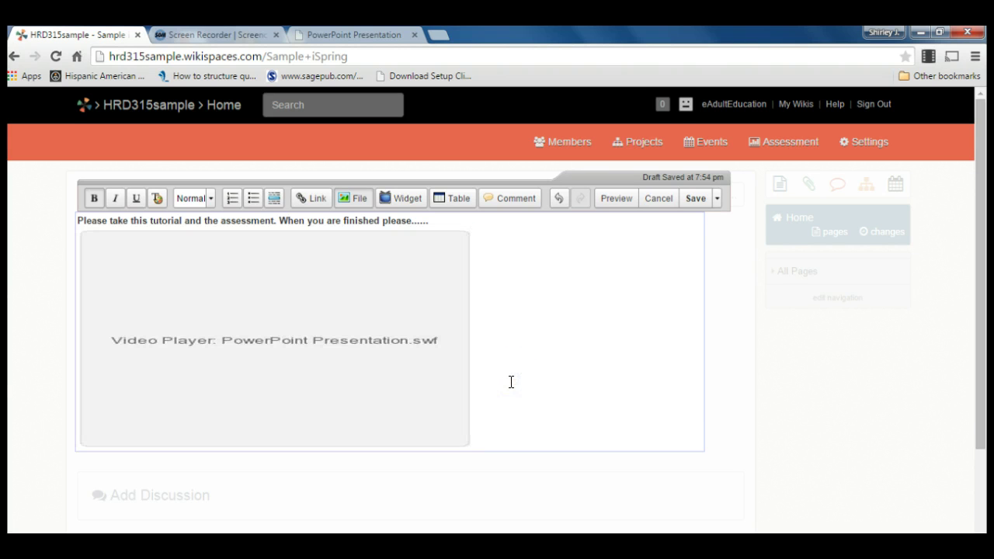
pyautogui.press('Return')
pyautogui.press('Return')
pyautogui.press('Return')
pyautogui.press('Return')
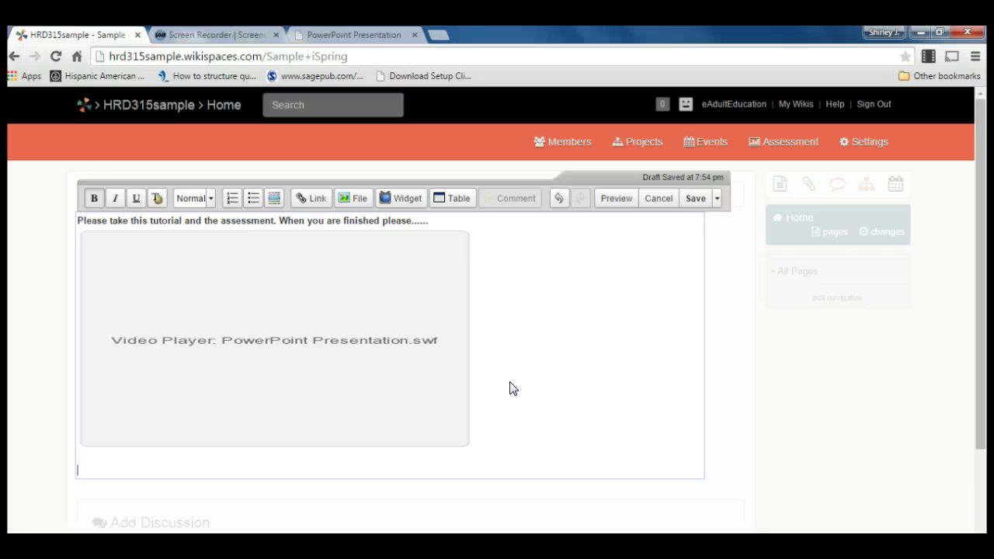
pyautogui.click(392, 380)
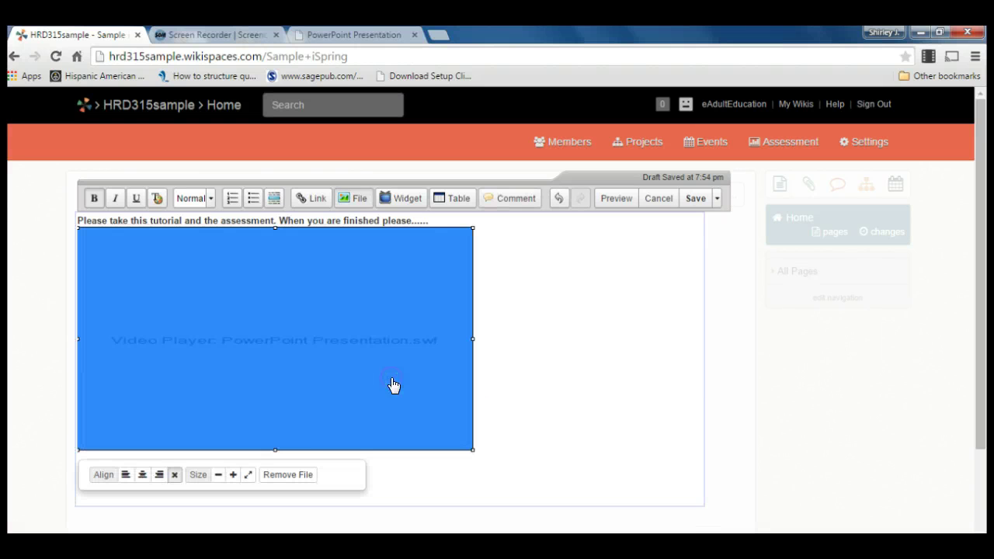
pyautogui.moveTo(273, 447); pyautogui.dragTo(271, 483)
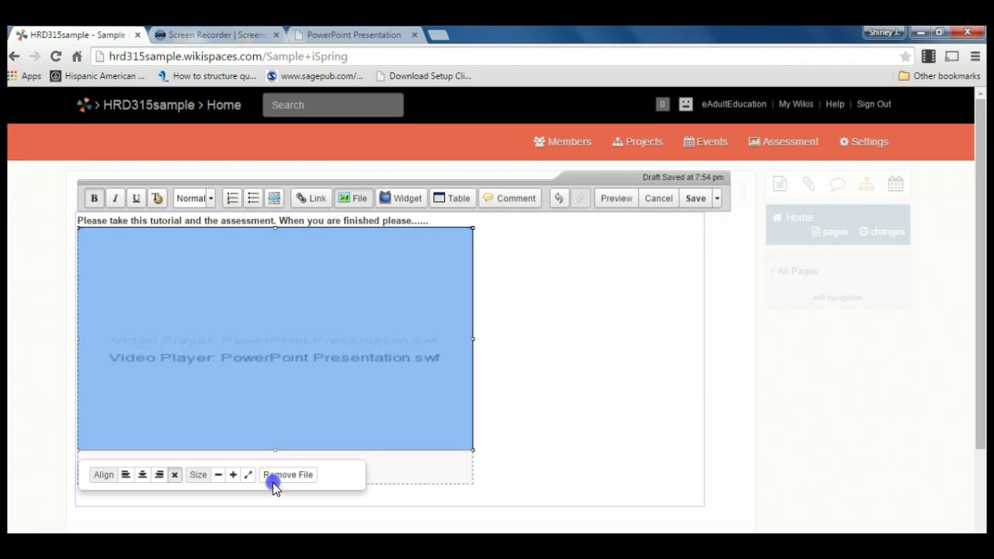
pyautogui.click(141, 475)
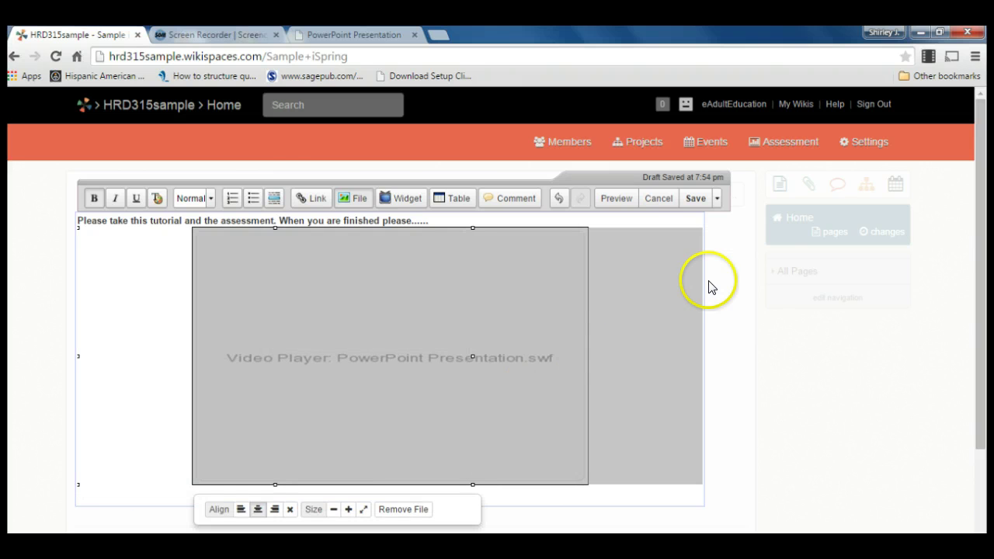
pyautogui.click(695, 201)
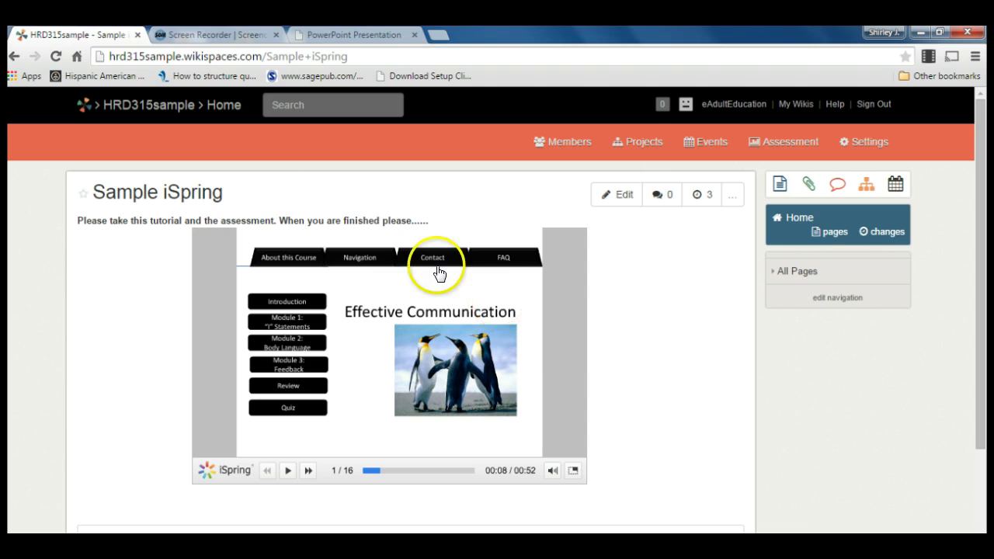
# Jump to the Navigation slide, return home, then play on to slide 2.
pyautogui.click(363, 257)
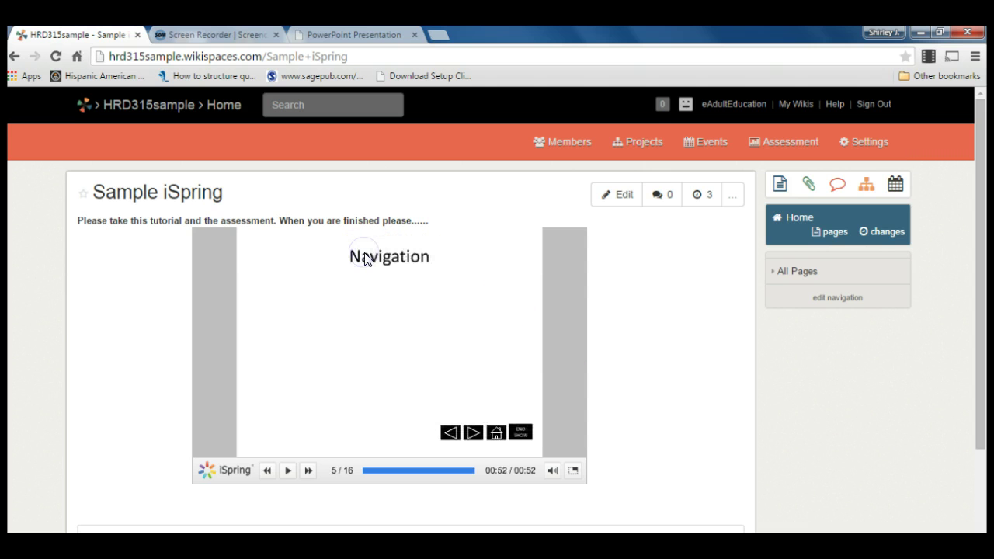
pyautogui.click(494, 433)
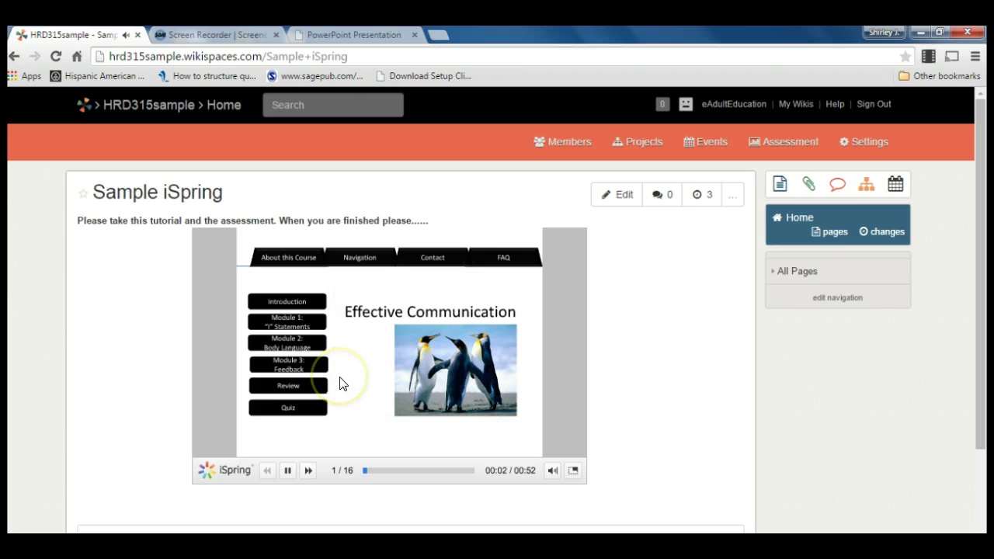
pyautogui.click(365, 411)
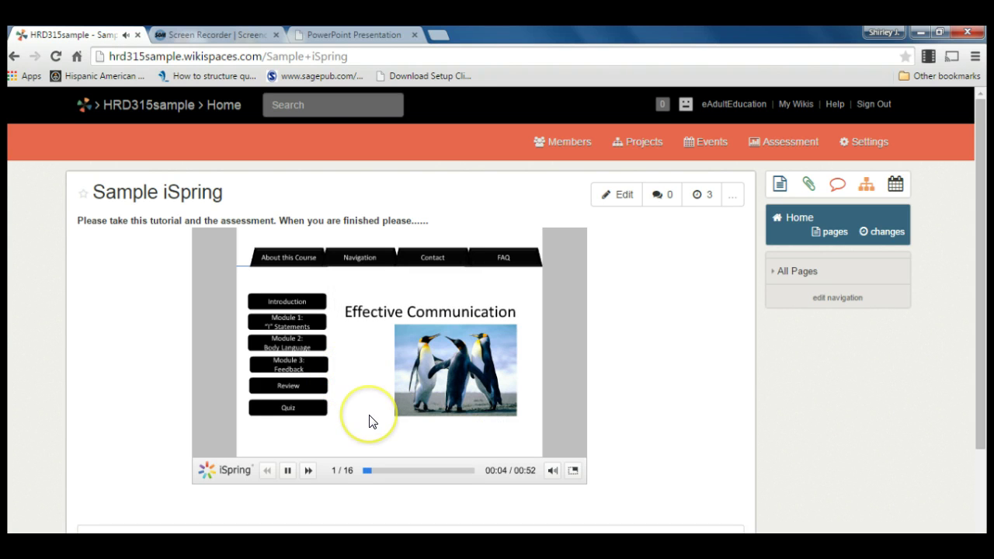
pyautogui.click(372, 421)
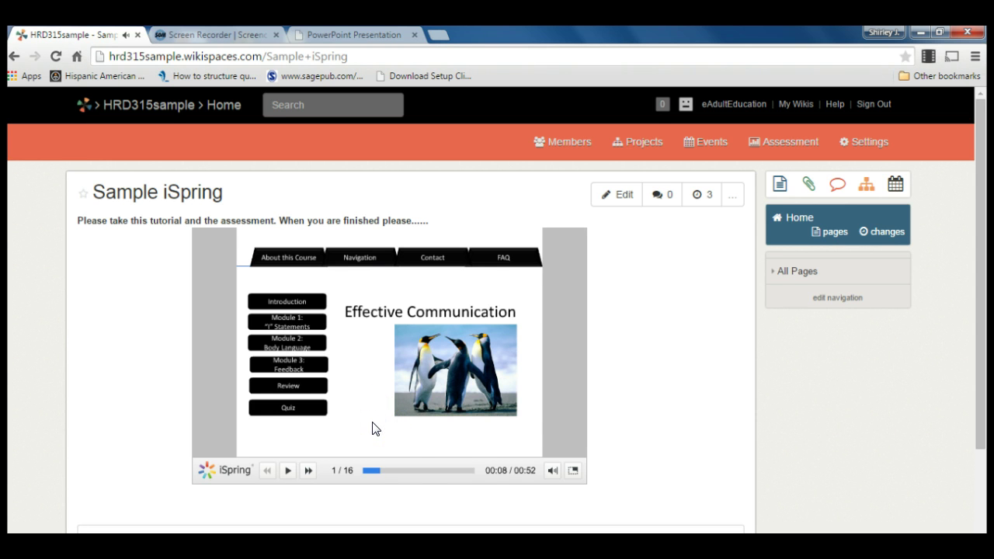
pyautogui.click(435, 444)
pyautogui.click(465, 439)
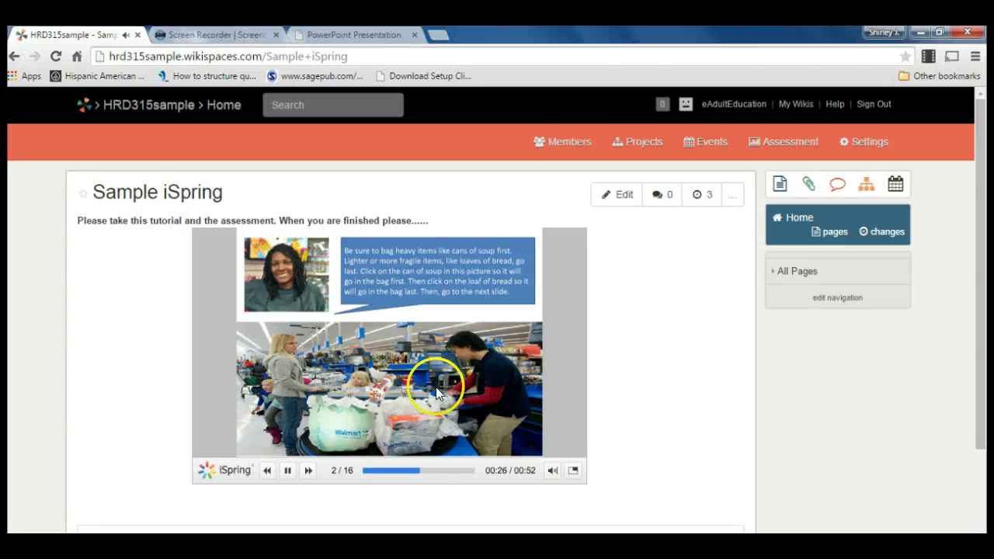
# Put the bread loaf into the shopping bag, advance to slide 3, and ring the desk telephone.
pyautogui.click(388, 382)
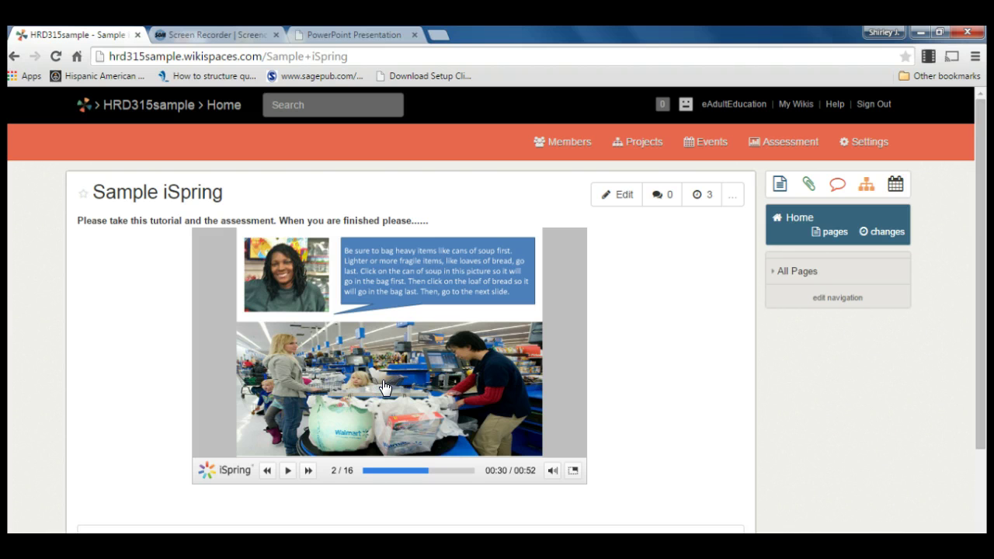
pyautogui.click(541, 397)
pyautogui.click(288, 471)
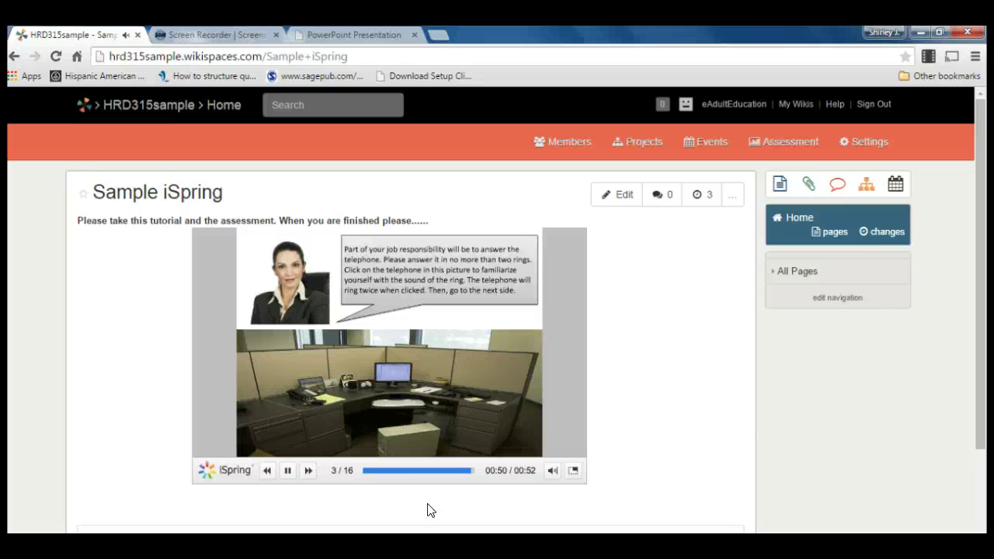
pyautogui.click(306, 398)
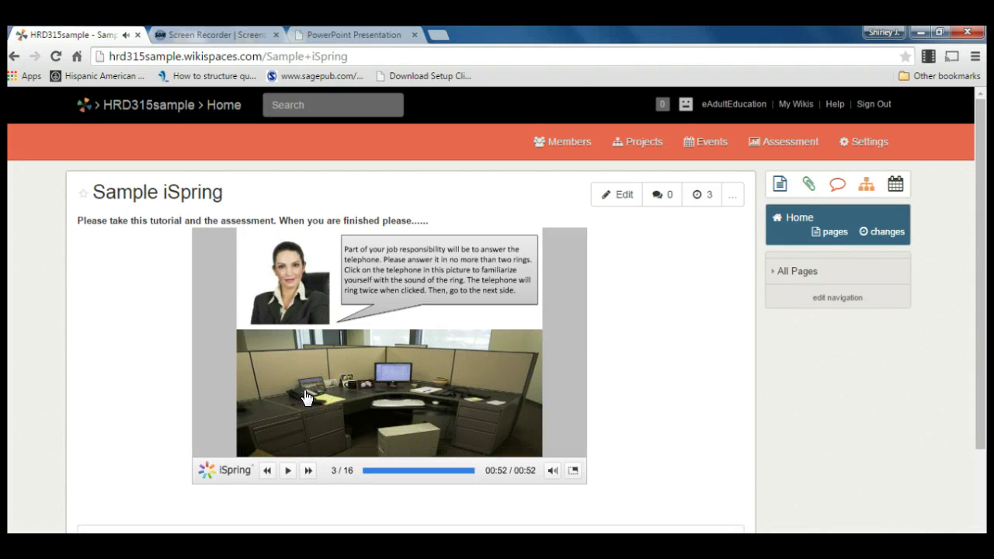